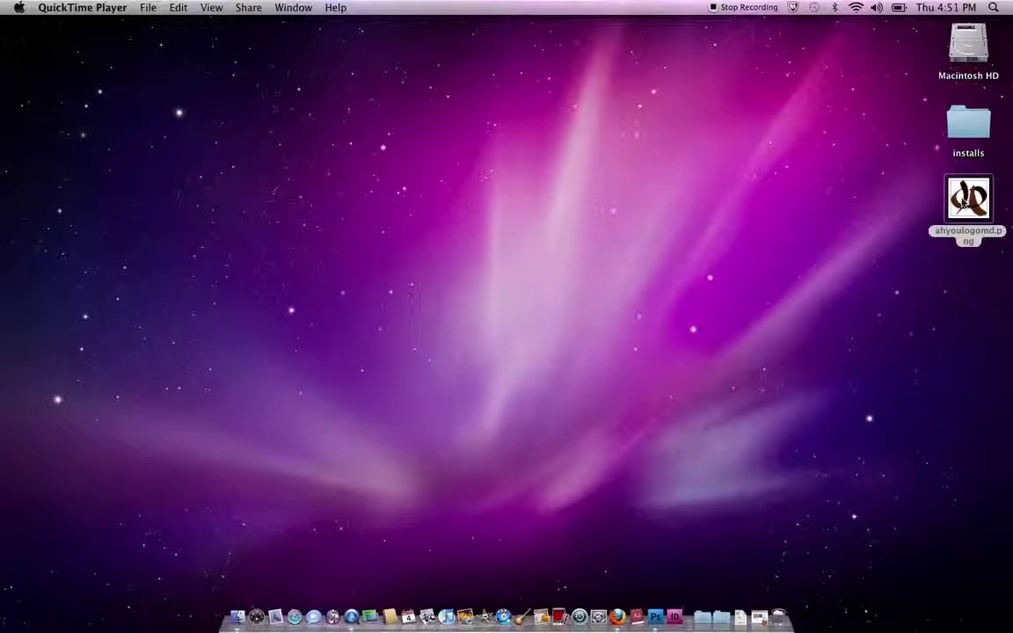
- Open ahyoulogomd.png from the desktop by dropping it on Photoshop's Dock icon
drag(964, 203, 655, 616)
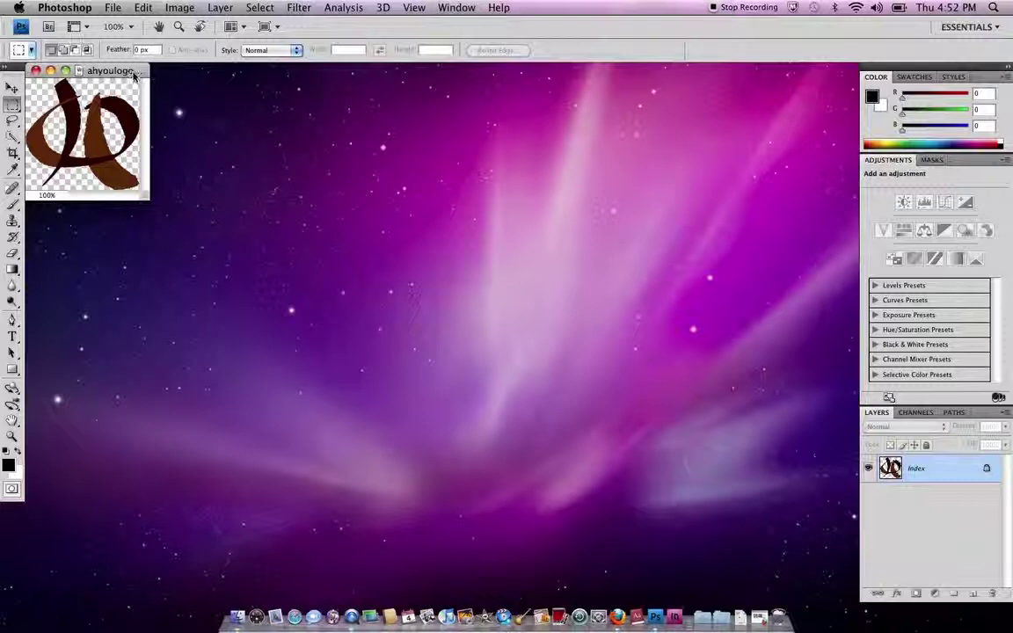
- Enlarge the ahyoulogomd.png window and show the calligraphic logo at 300% zoom
drag(134, 76, 151, 80)
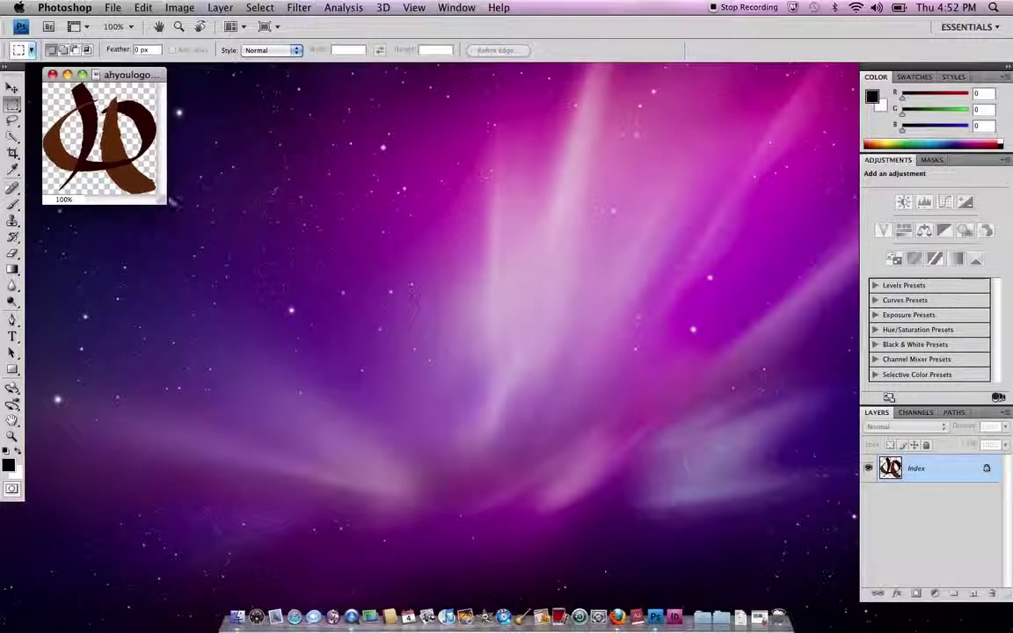
drag(171, 201, 302, 345)
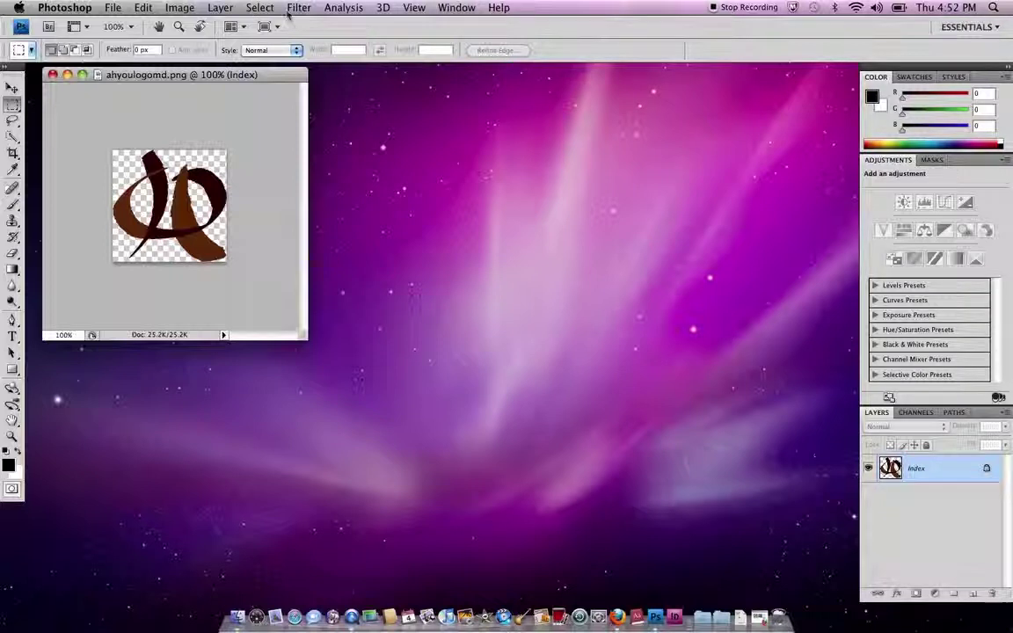
key(super+0)
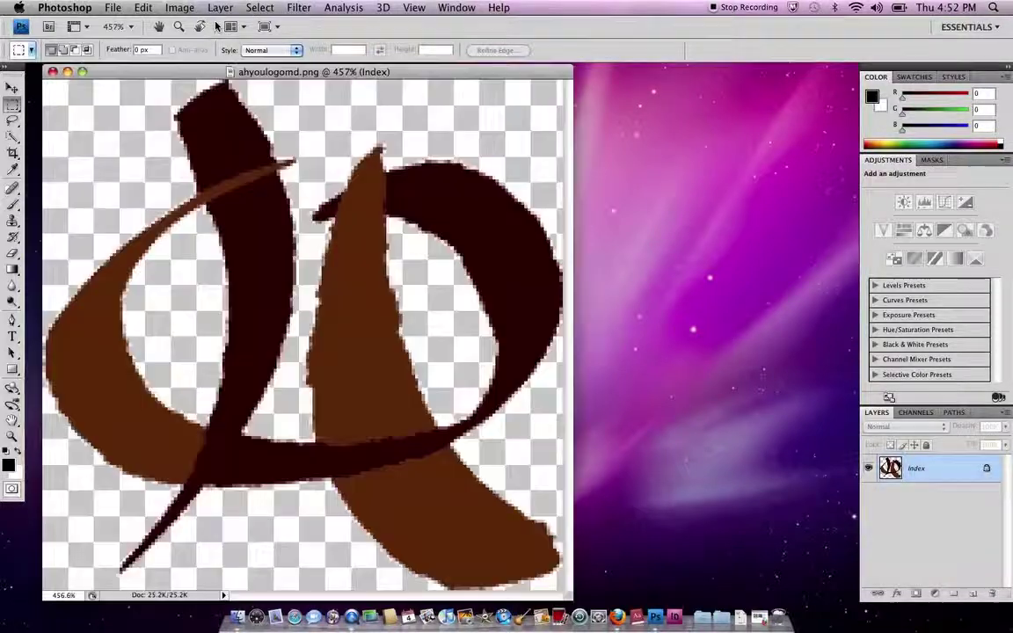
click(261, 7)
key(super+minus)
key(super+minus)
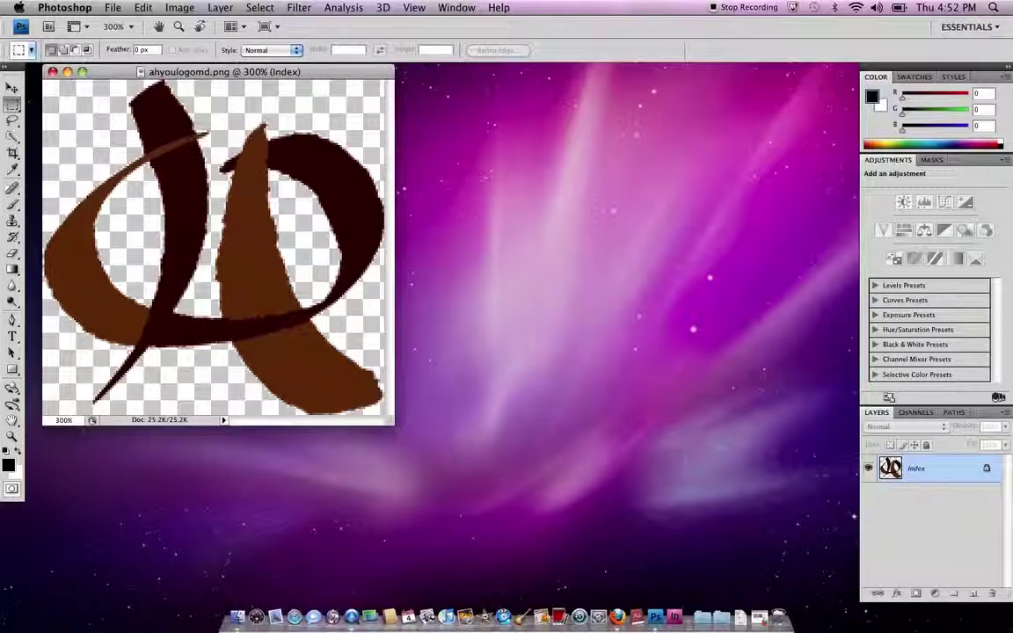
- Switch ahyoulogomd.png to Grayscale mode, discarding its brown colour information
click(177, 7)
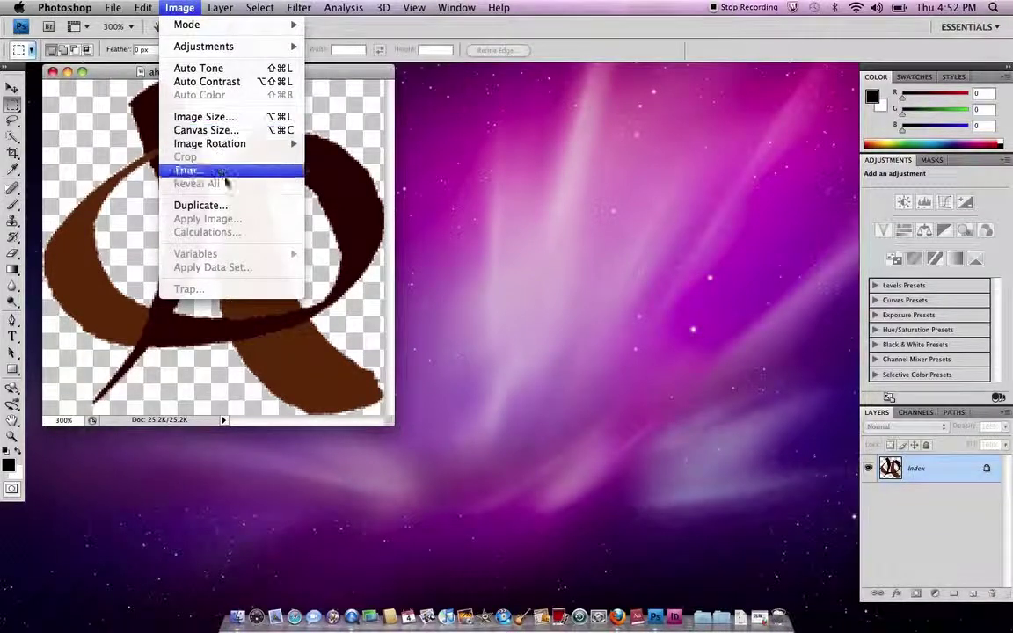
mouse_move(189, 24)
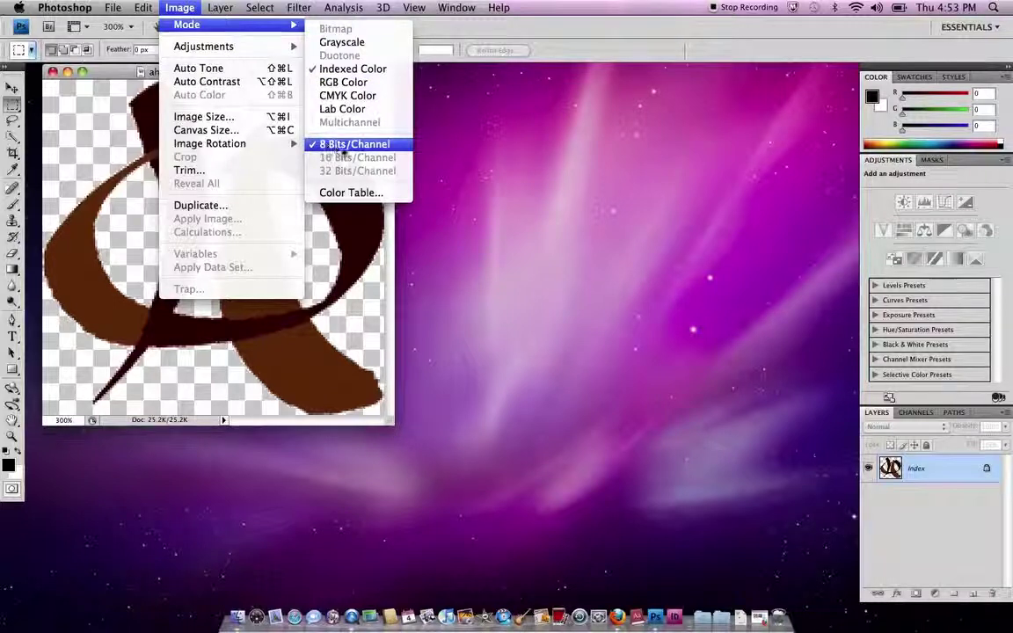
click(343, 44)
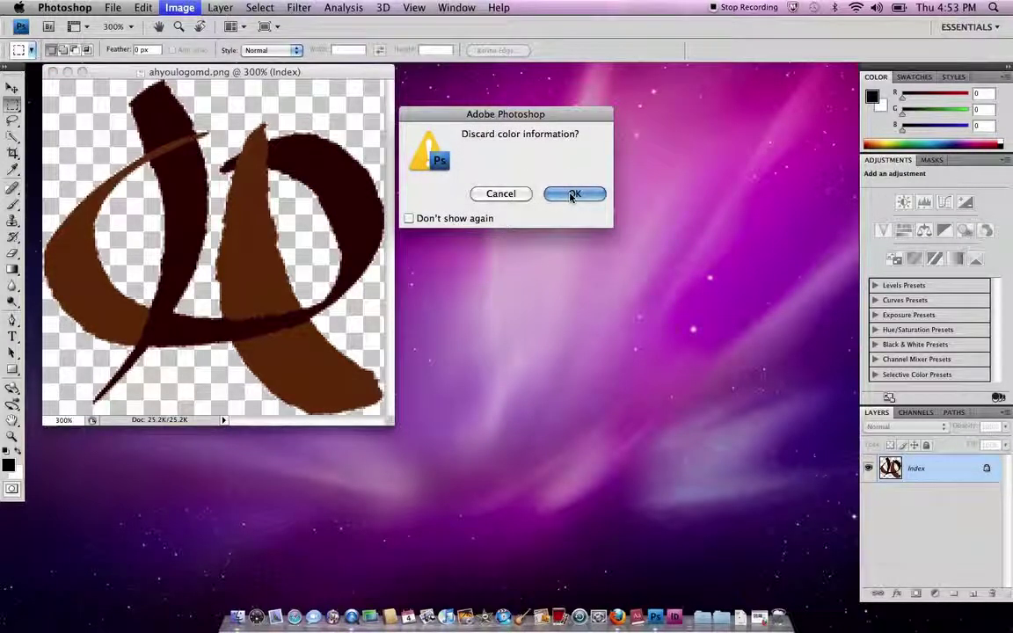
click(572, 196)
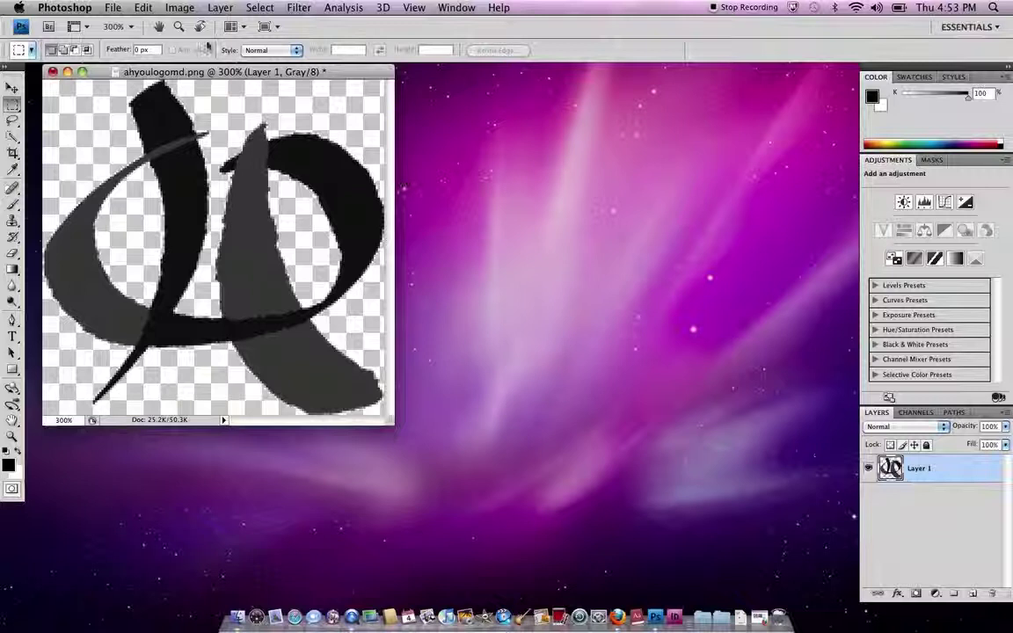
- Flatten the logo so its transparent areas become a white Background layer
click(219, 8)
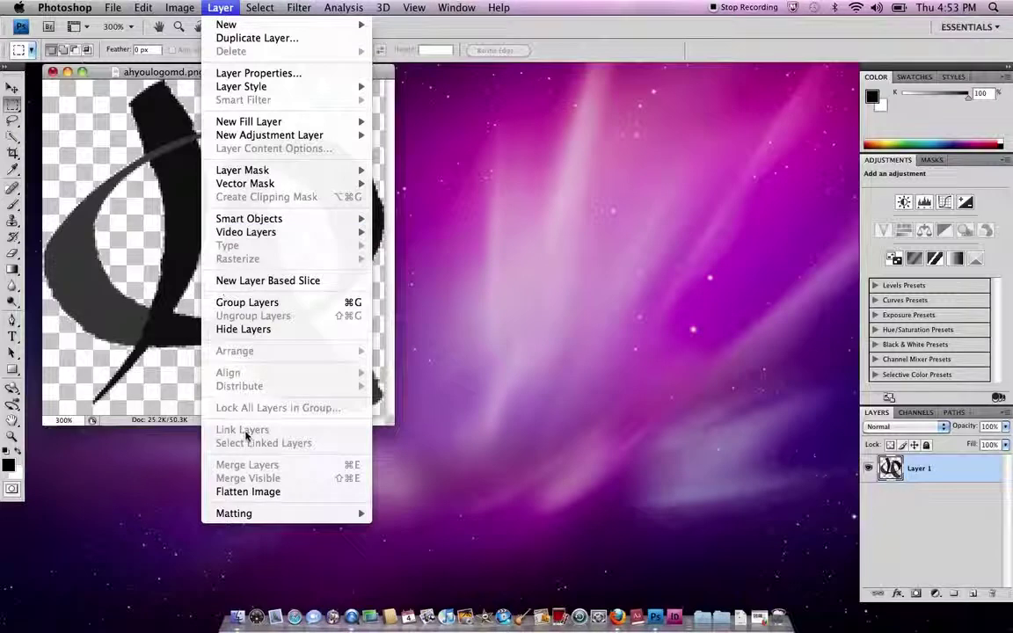
click(250, 493)
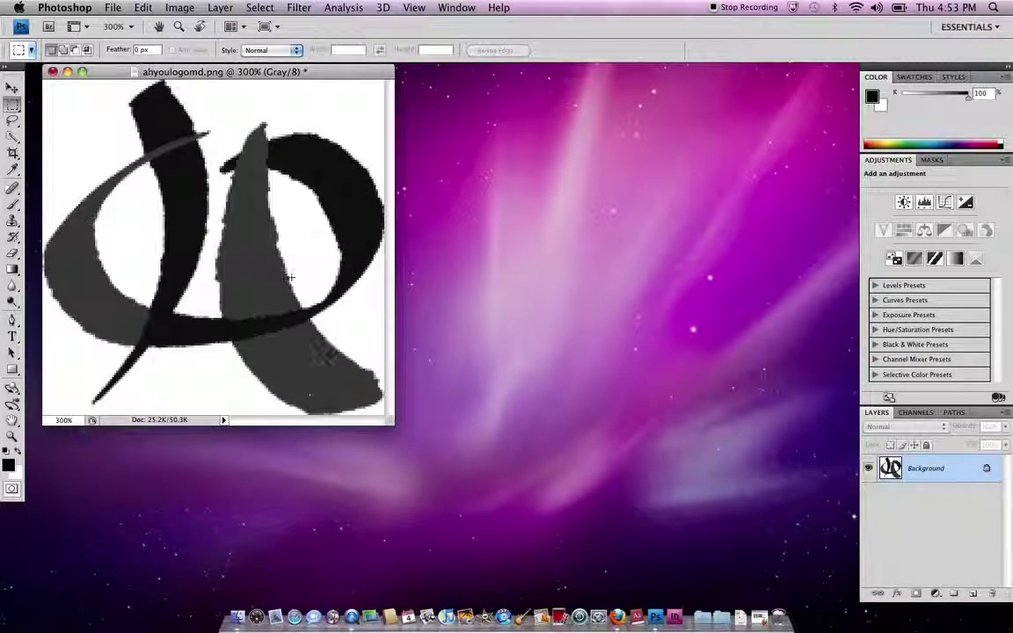
click(215, 7)
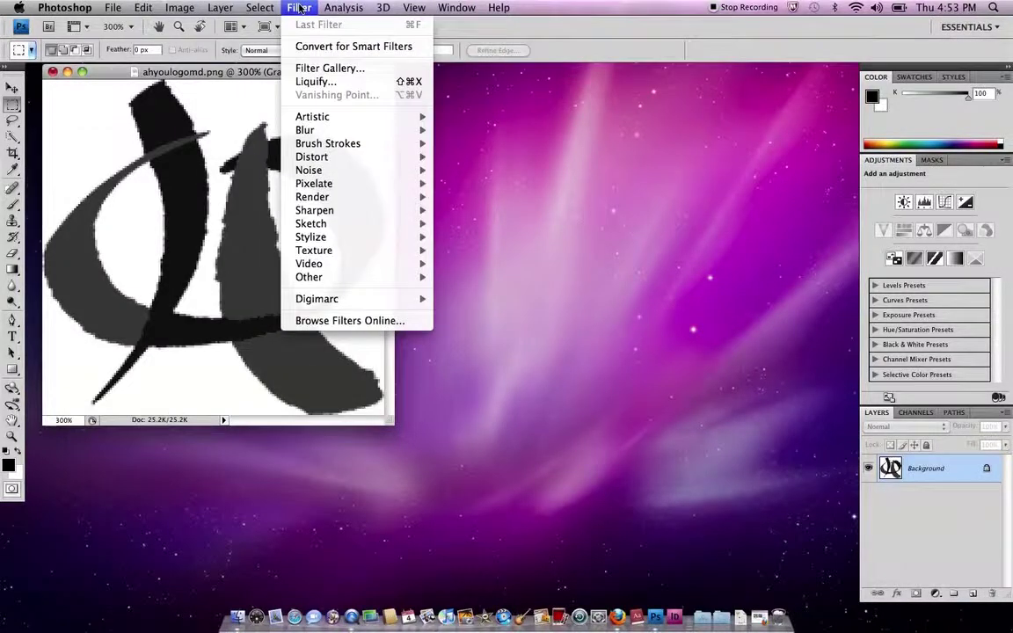
- Apply a Curves adjustment with the midpoint near Input 72 / Output 58
mouse_move(232, 51)
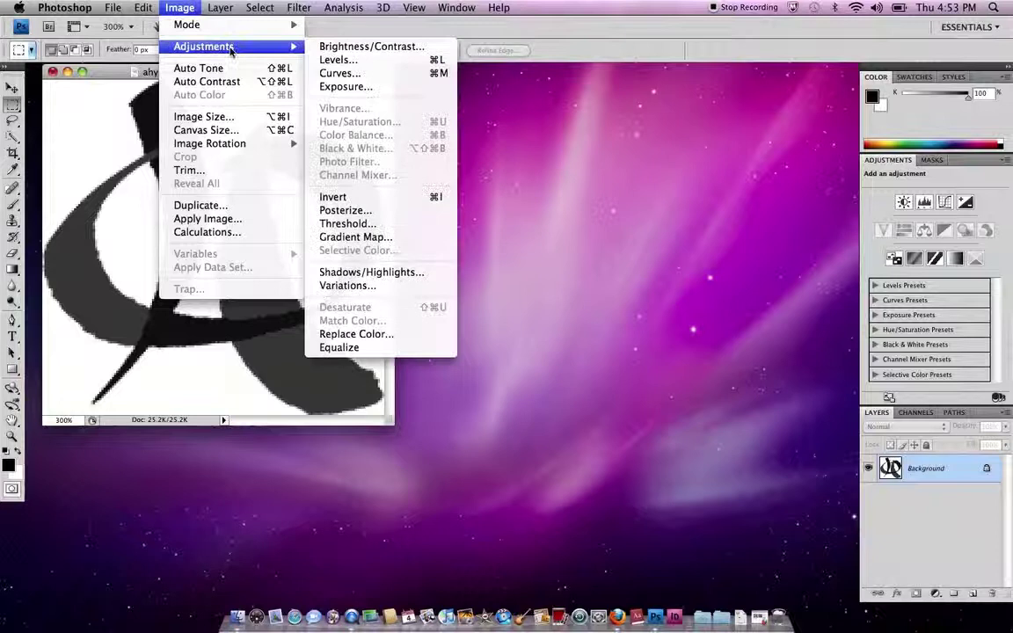
click(343, 73)
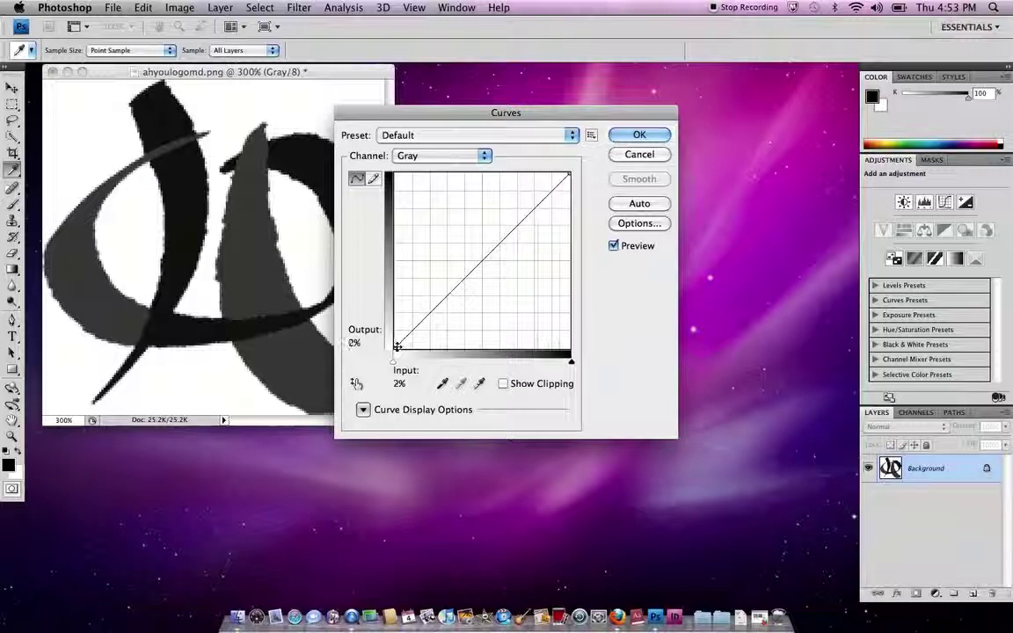
drag(396, 346, 401, 347)
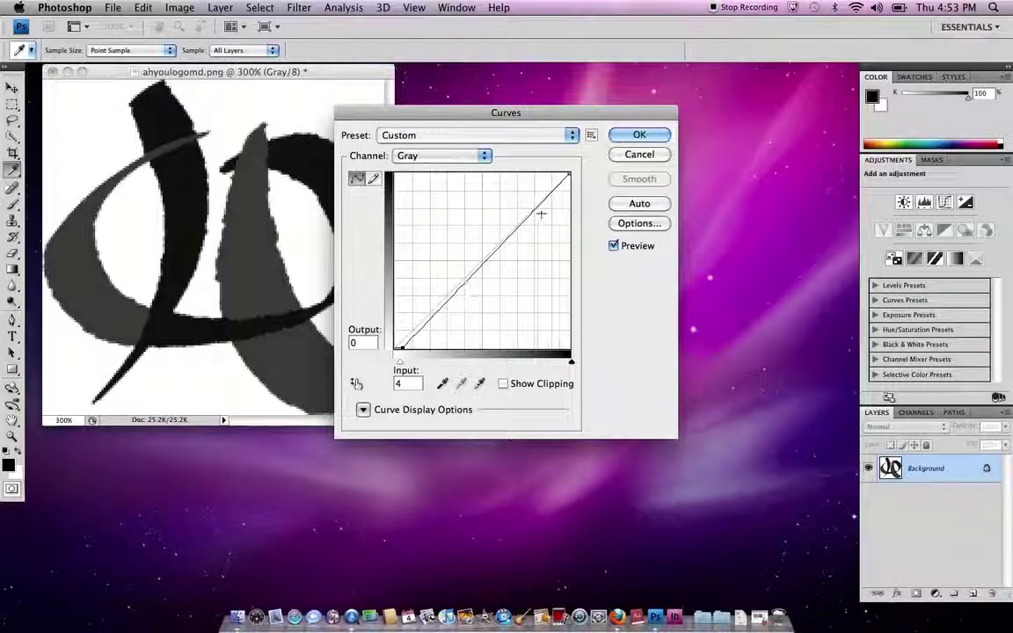
mouse_move(570, 171)
mouse_down()
mouse_move(558, 176)
mouse_move(570, 172)
mouse_up()
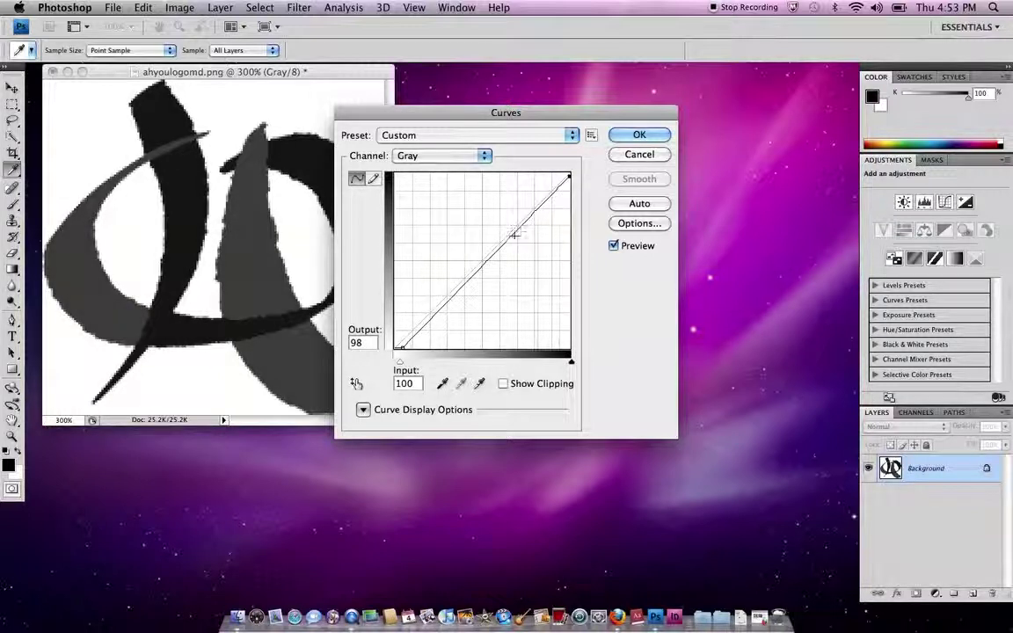
drag(517, 226, 520, 246)
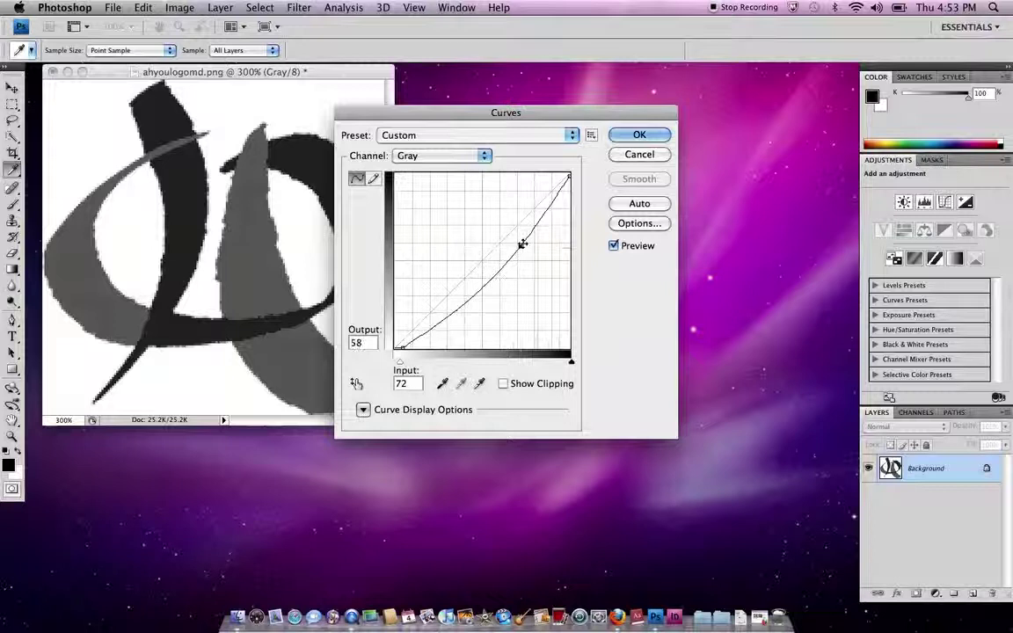
click(624, 135)
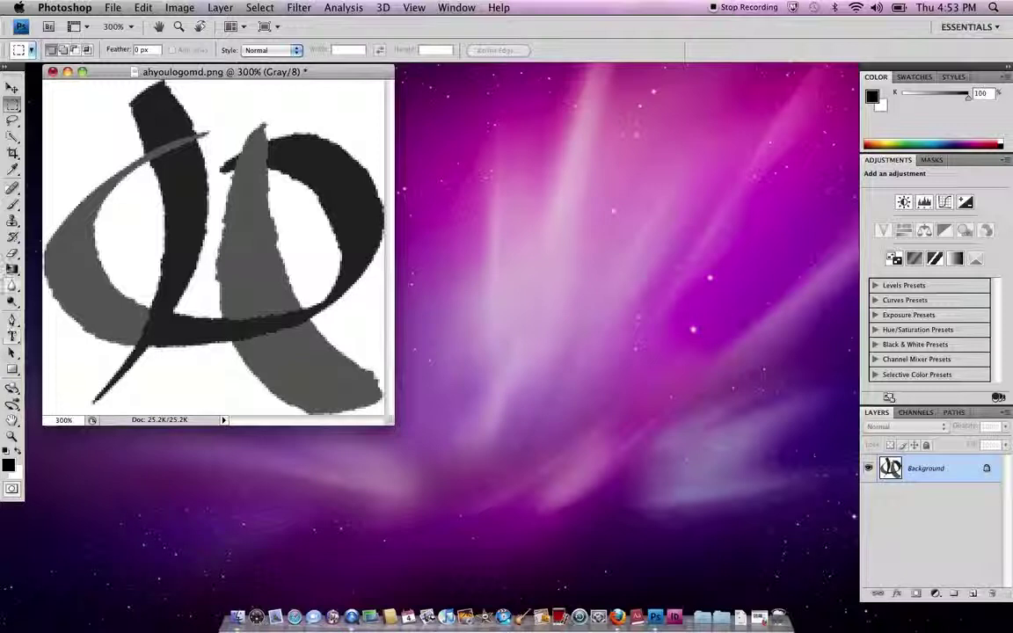
- Sample the grey (71%) and black (89%) stroke tones with the Eyedropper
click(12, 169)
click(92, 261)
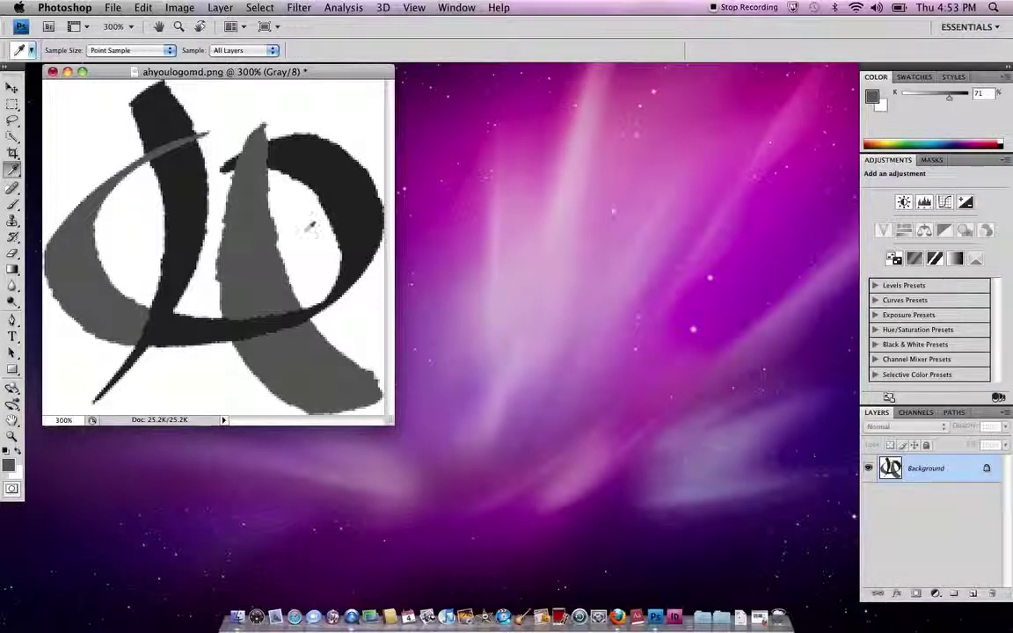
click(314, 176)
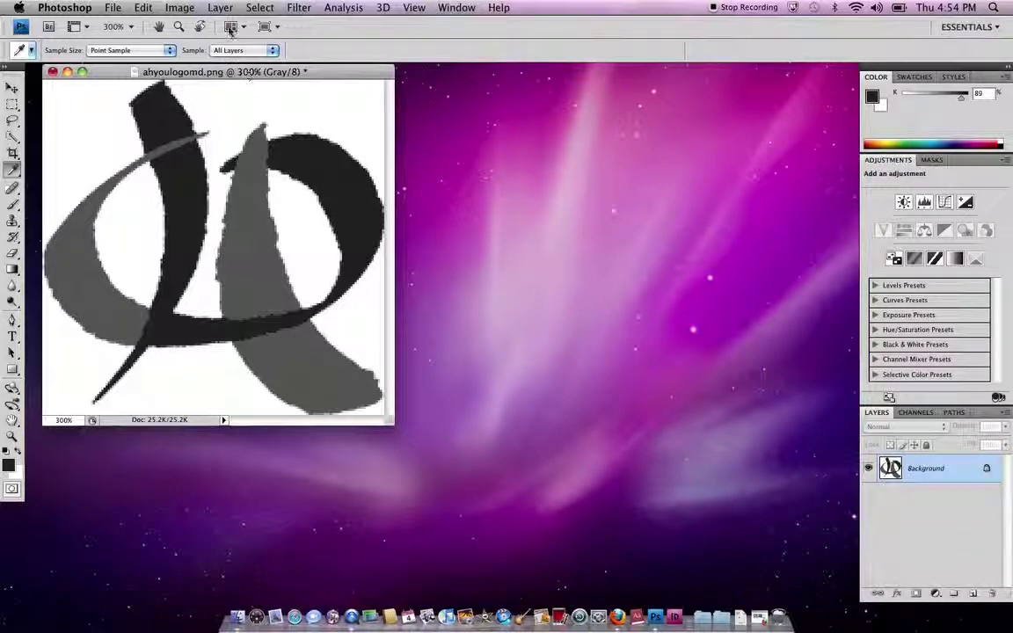
- Set Image Size to 300 pixels/inch with Resample off, keeping 162 × 159 pixels
click(180, 8)
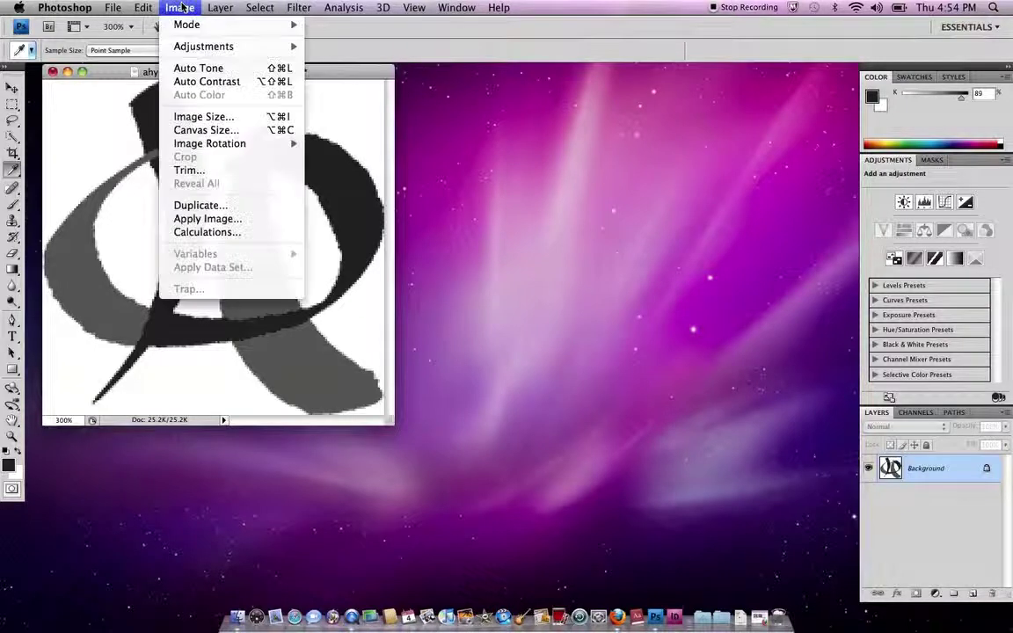
click(181, 11)
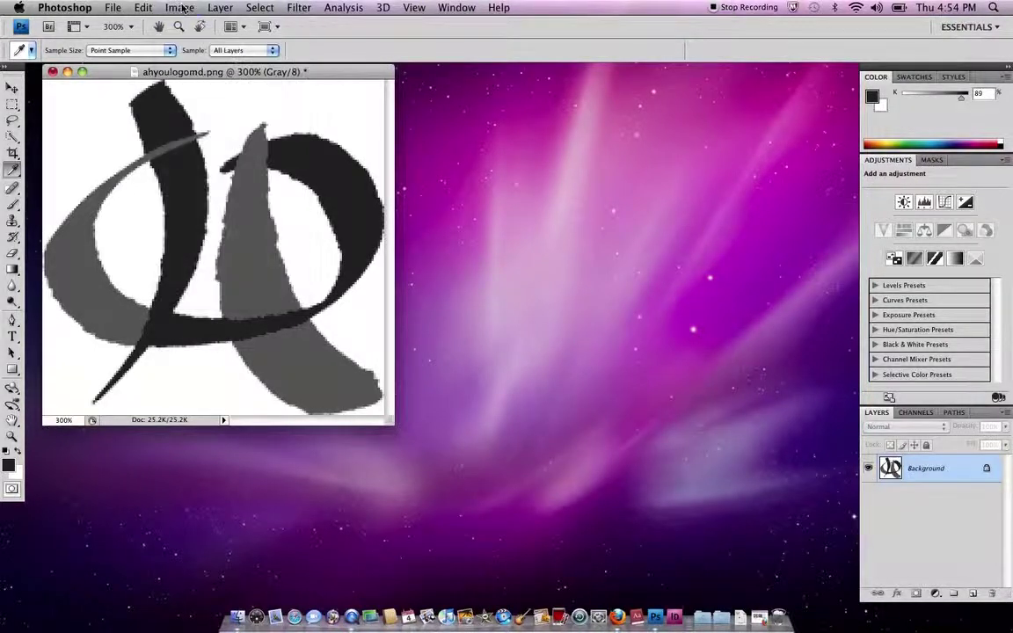
click(182, 10)
mouse_move(188, 28)
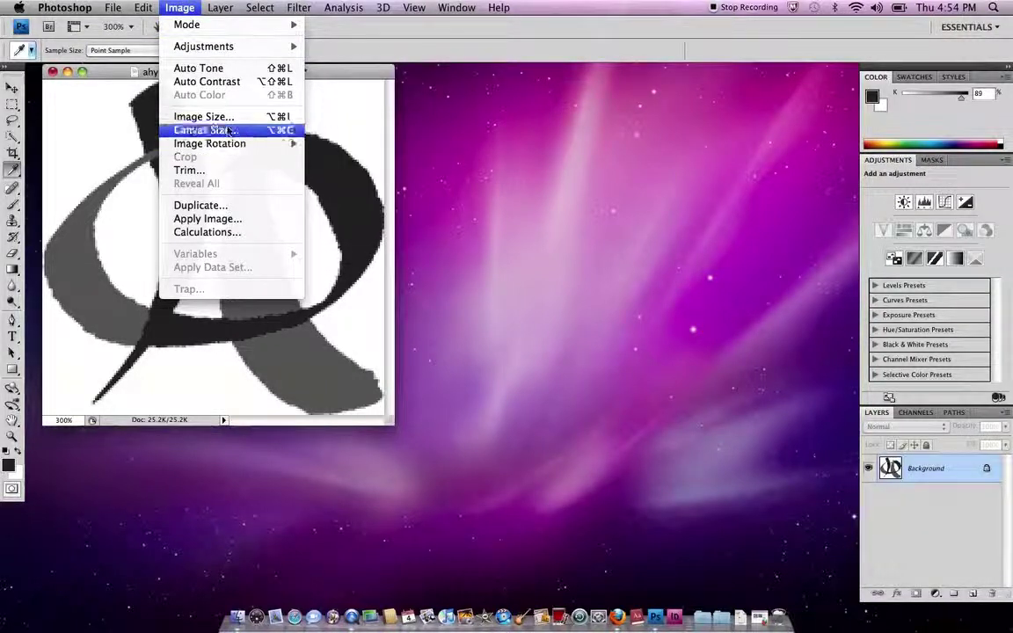
click(208, 116)
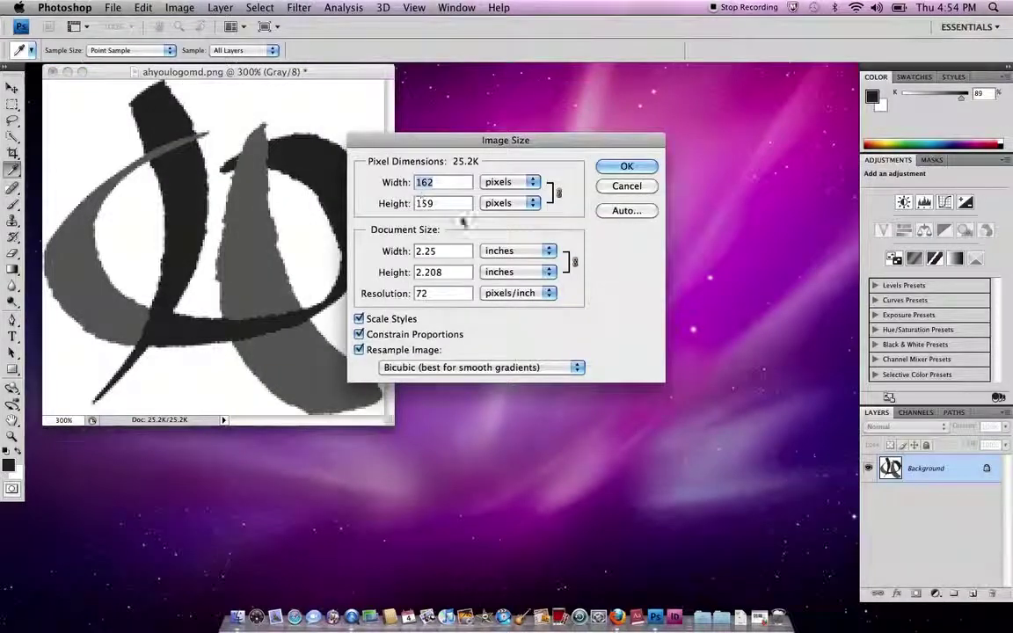
key(Tab)
key(Tab)
key(Tab)
key(Tab)
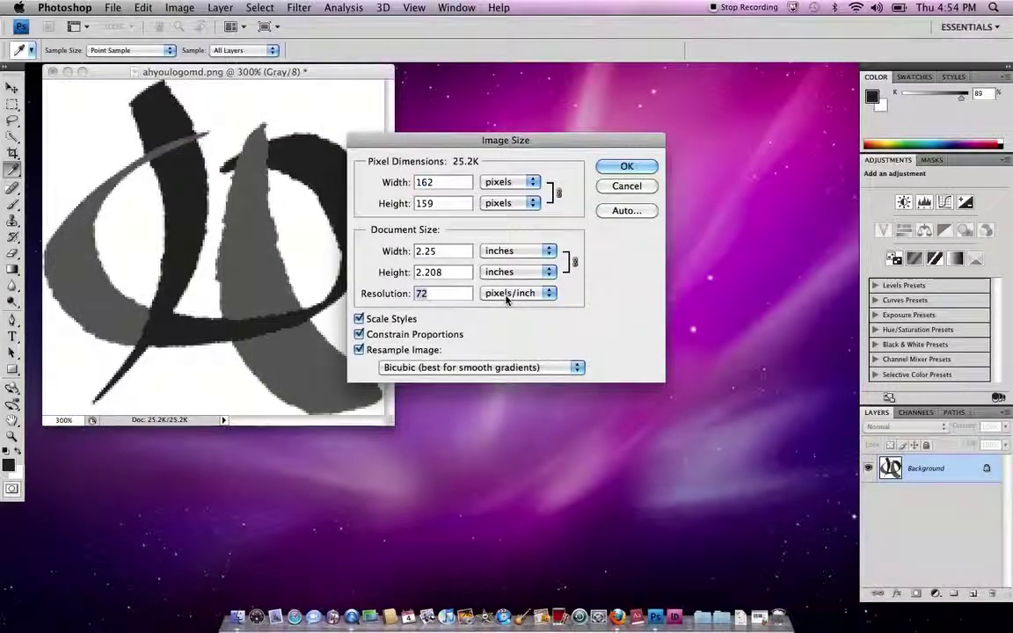
text(300)
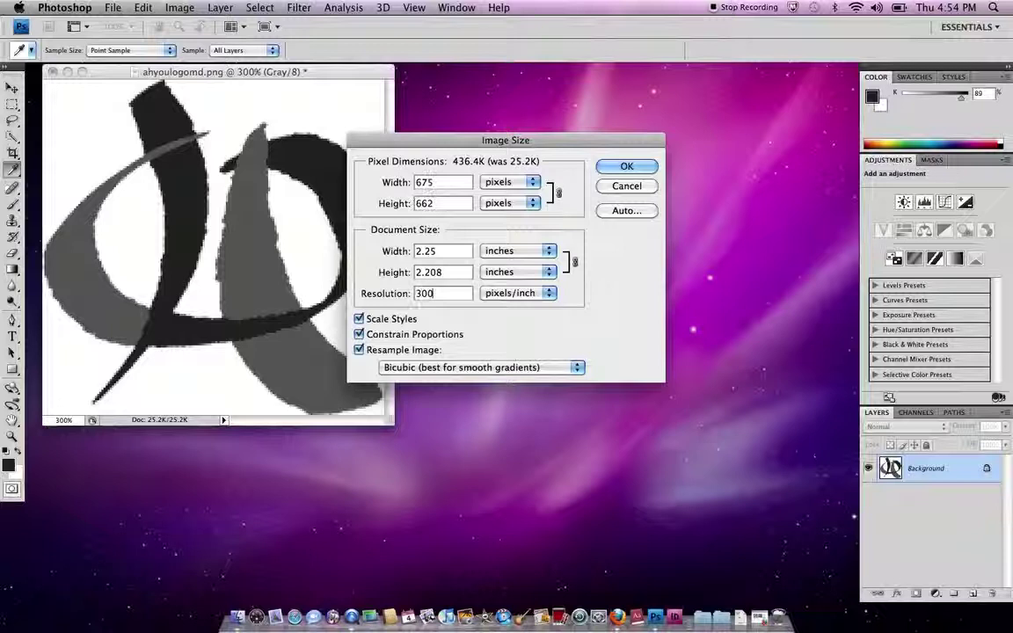
click(359, 350)
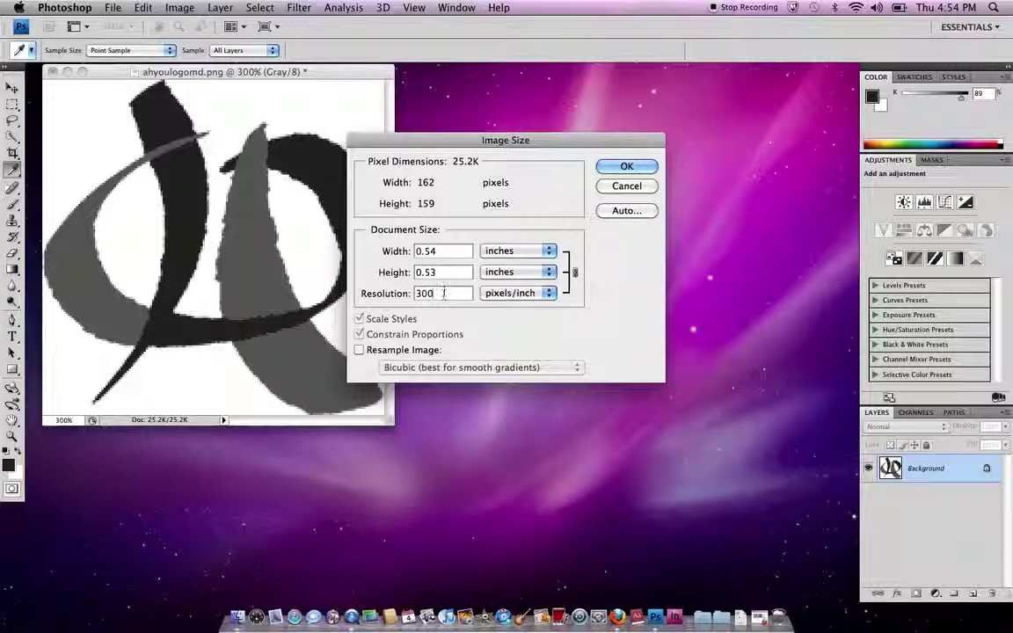
click(360, 349)
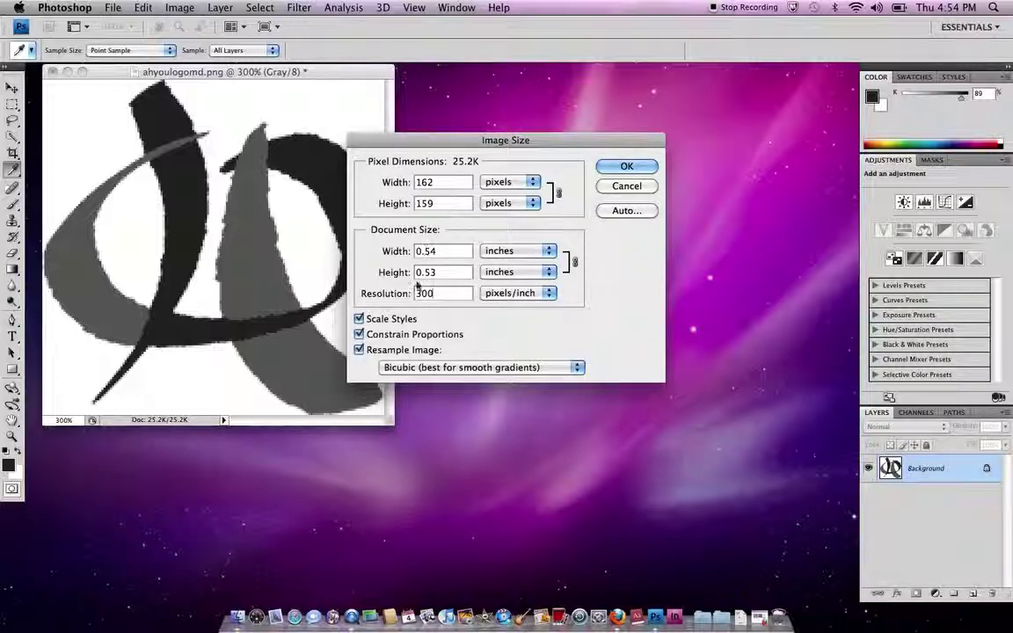
click(359, 349)
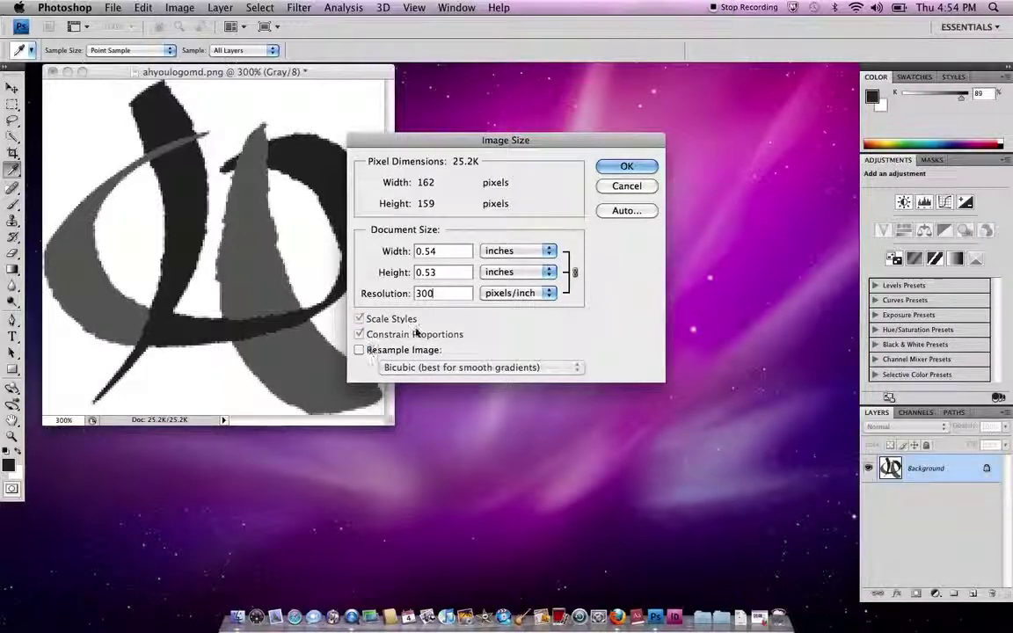
click(630, 166)
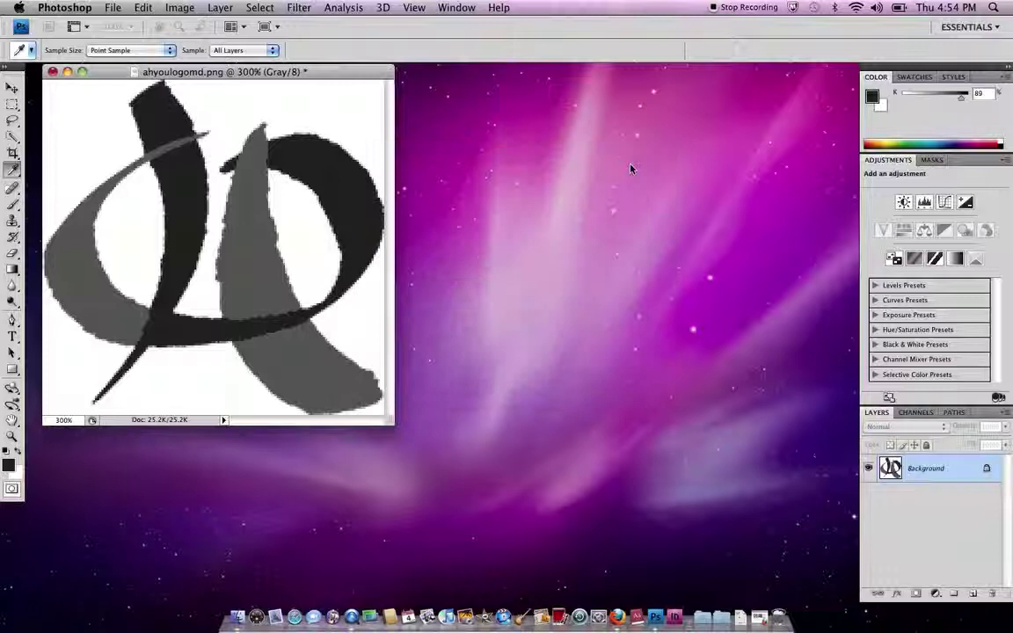
- Open Duotone Options from Image > Mode, starting as a Black Monotone
click(184, 8)
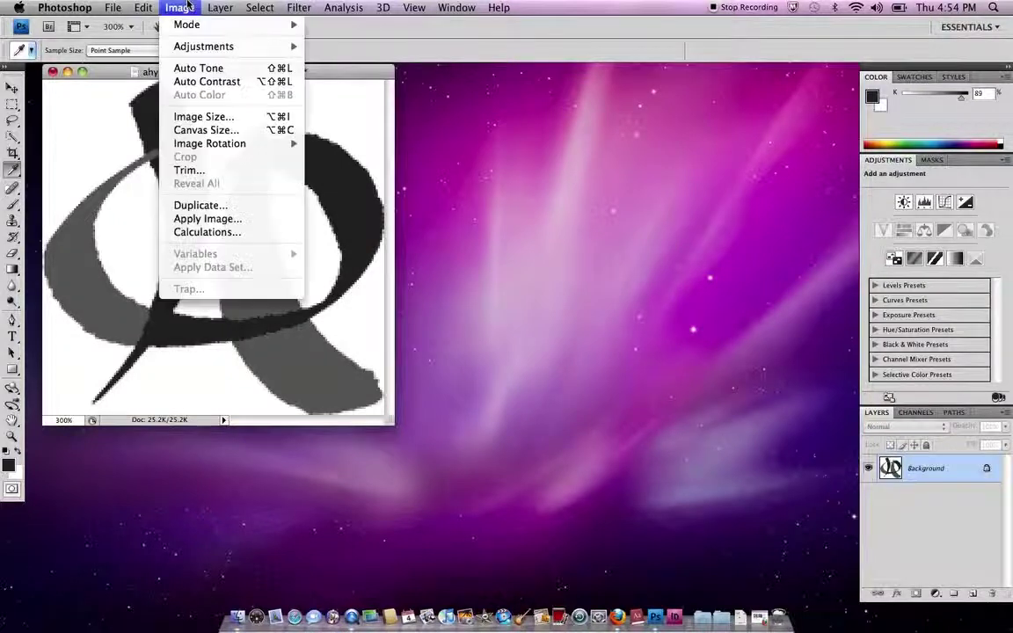
click(187, 7)
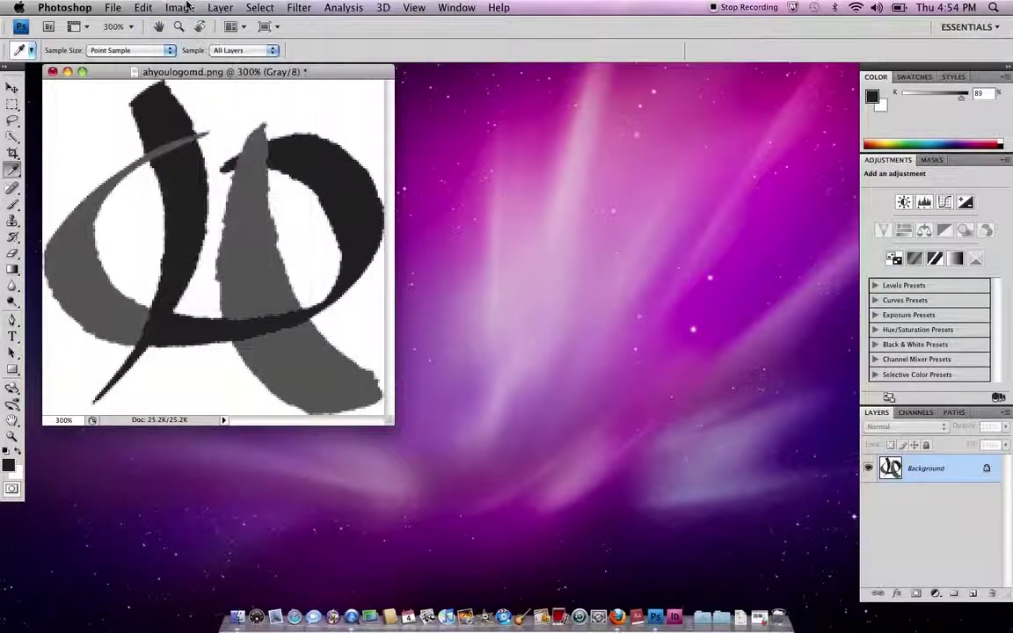
click(186, 6)
mouse_move(264, 25)
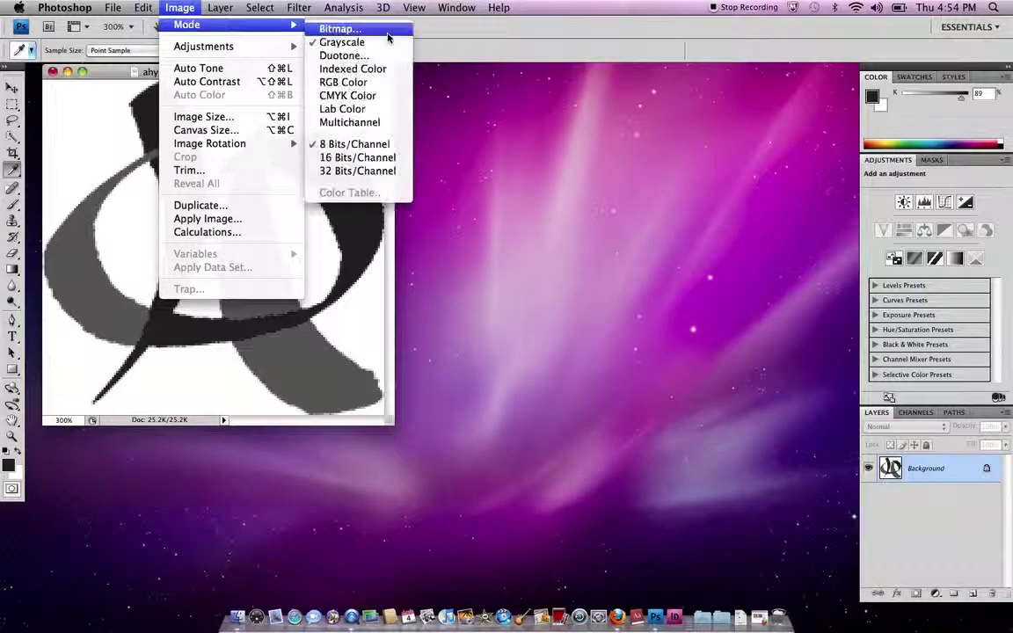
click(373, 55)
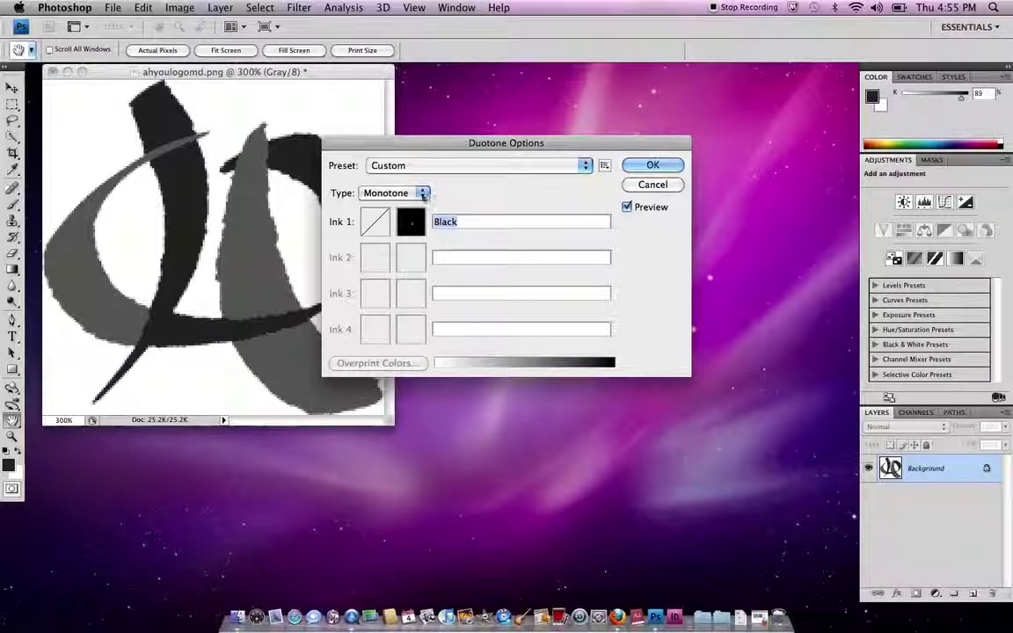
- Change the Duotone Options Type from Monotone to Duotone
click(423, 194)
click(387, 207)
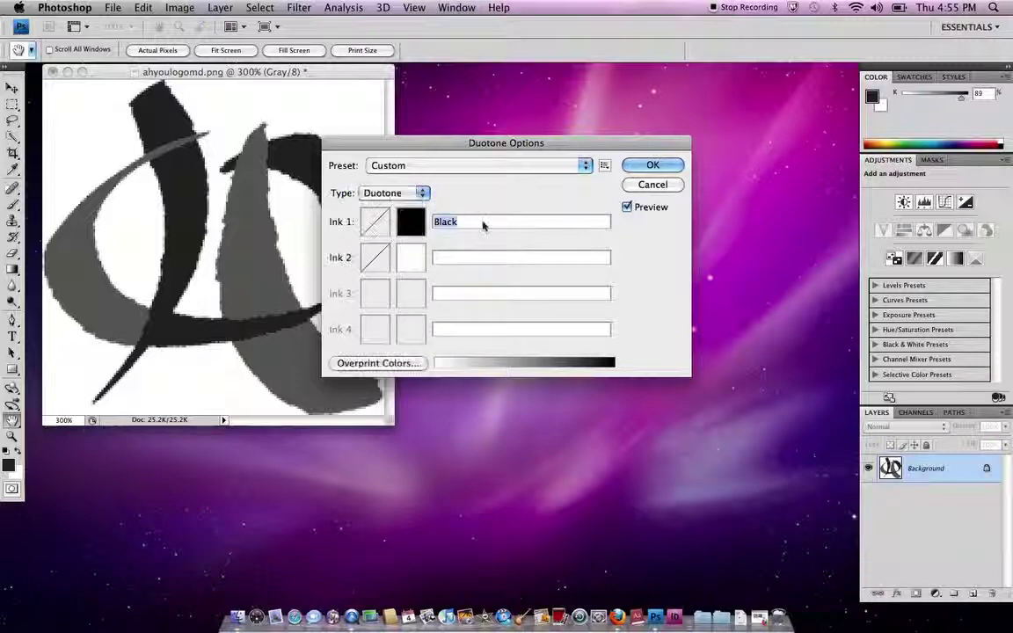
- Set Ink 2 to PANTONE 1815 C from the PANTONE solid coated book
click(410, 257)
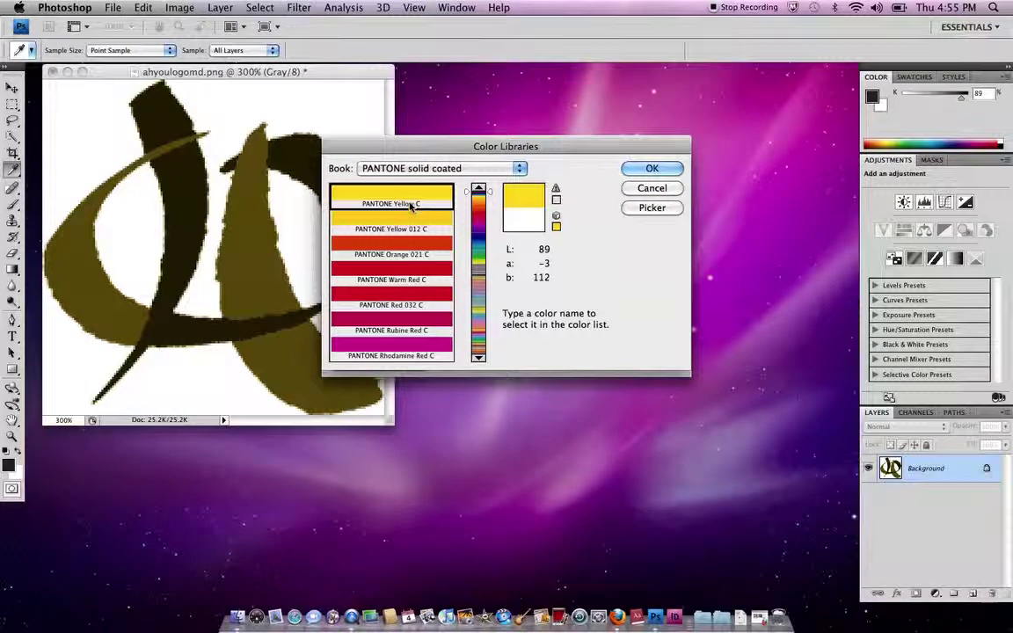
click(411, 169)
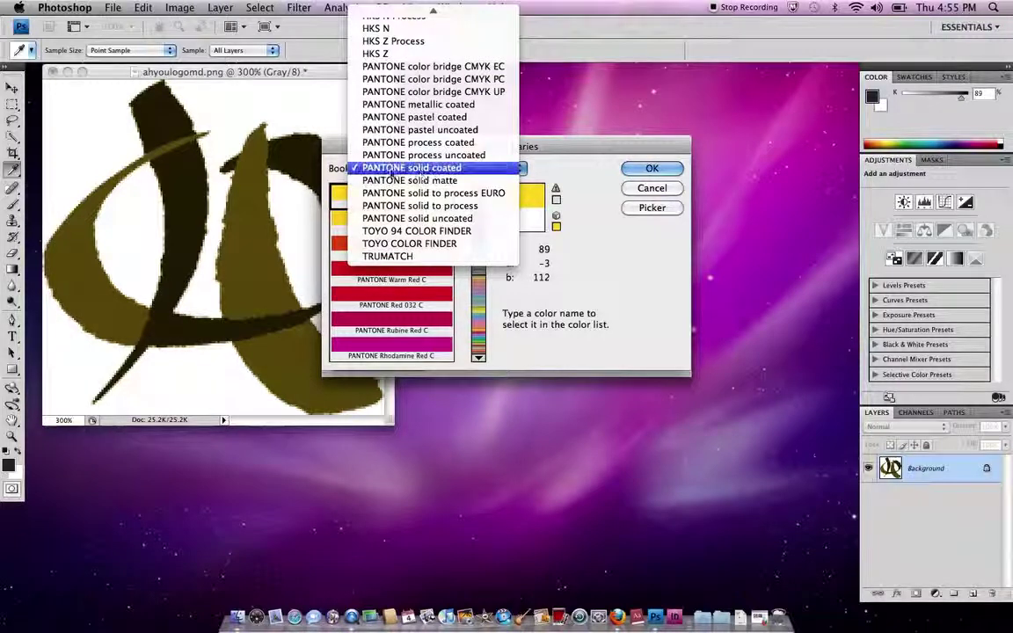
click(434, 171)
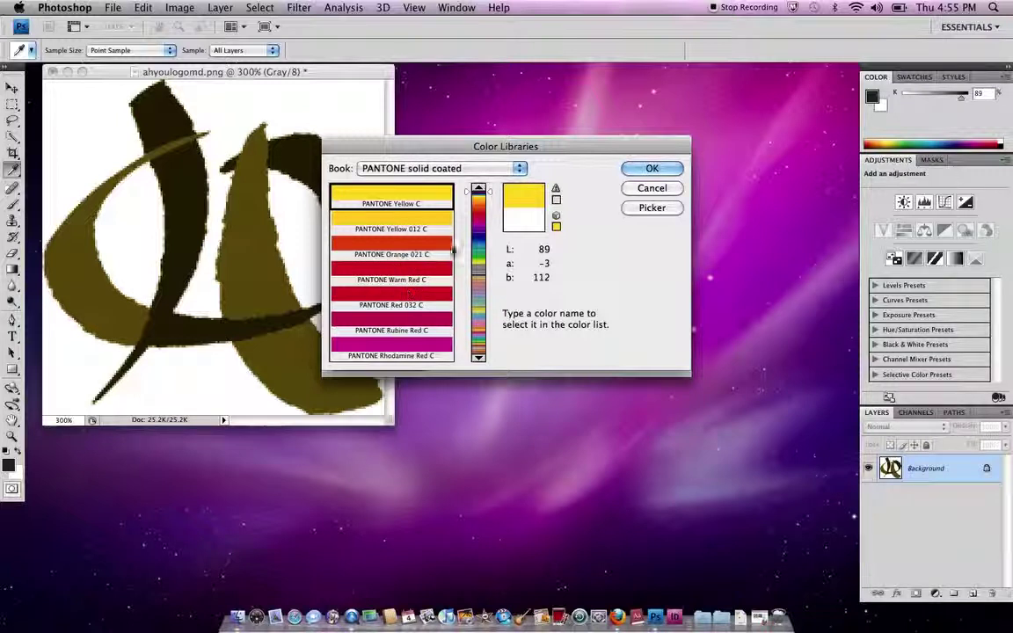
scroll(488, 202, down, 5)
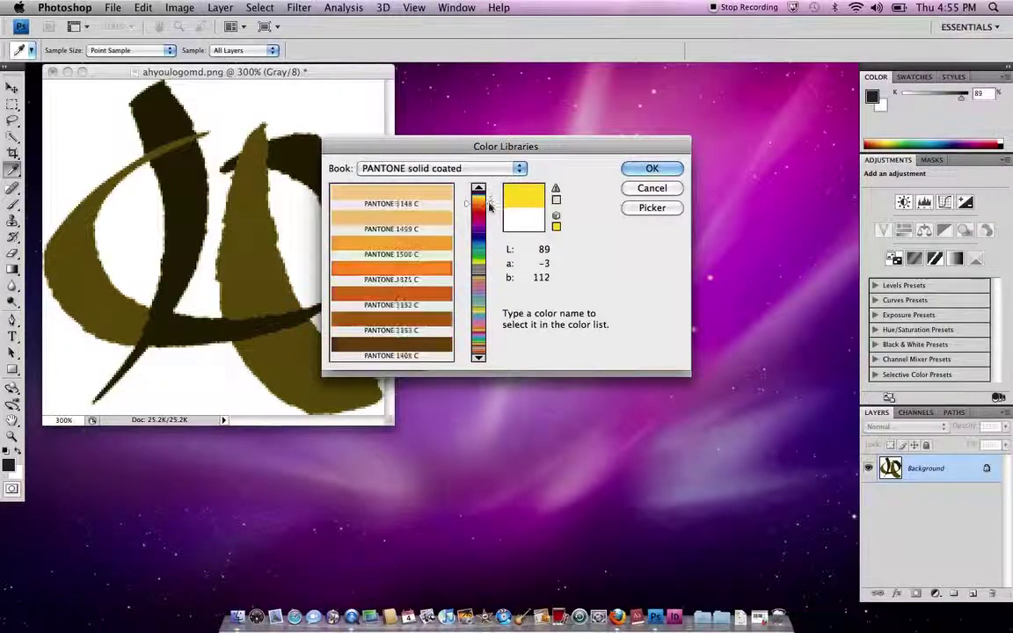
click(489, 196)
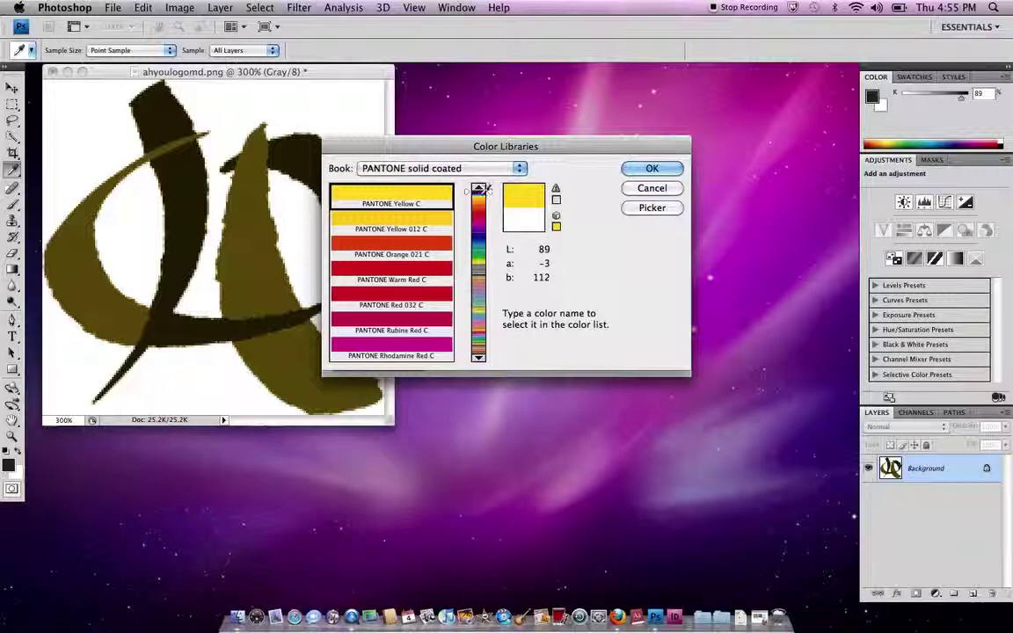
text(100)
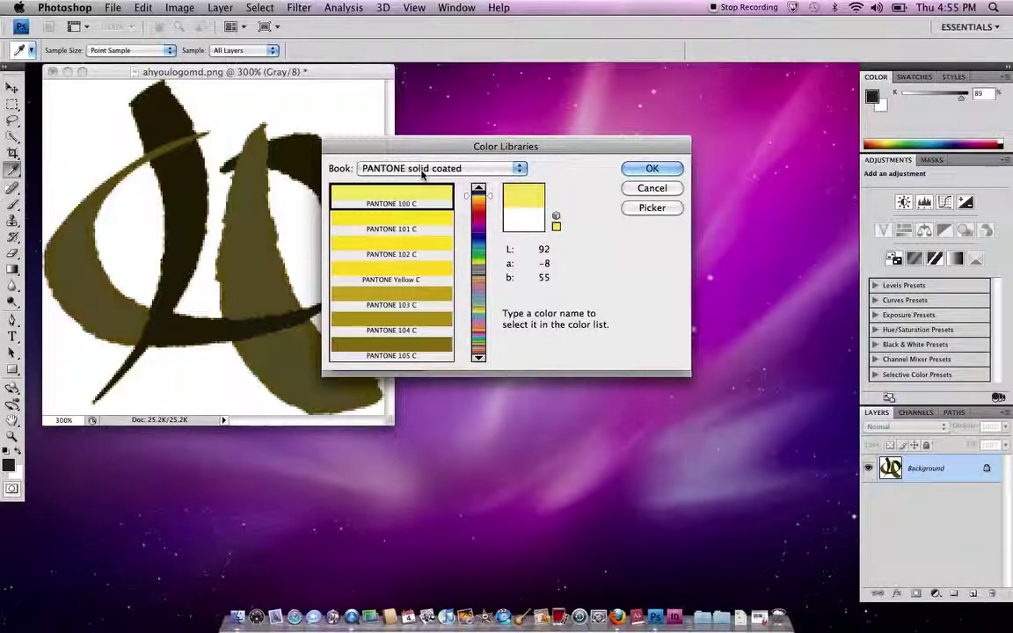
text(801)
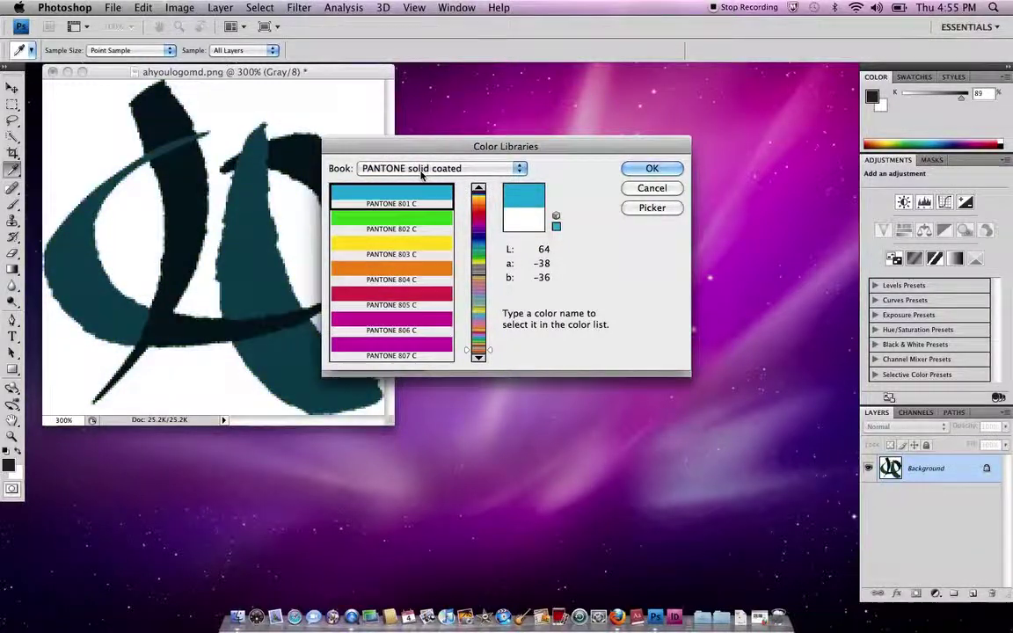
text(1815)
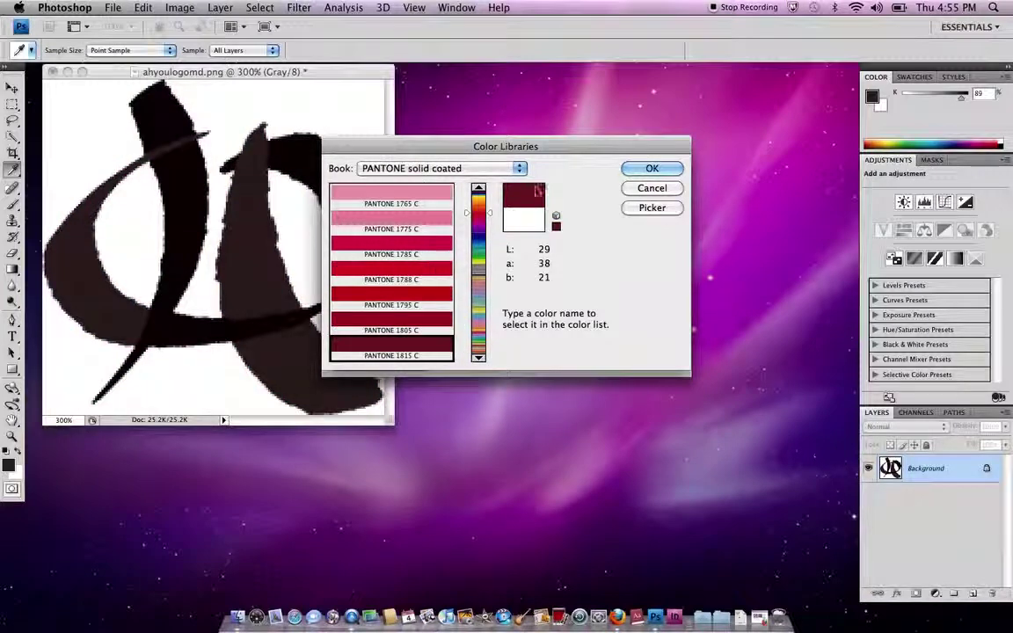
click(648, 170)
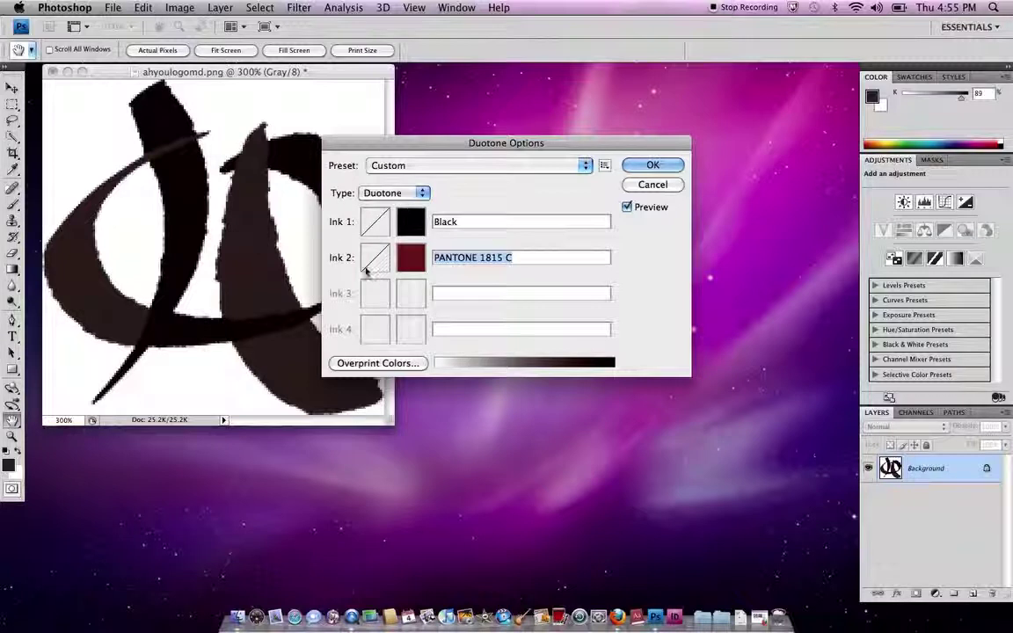
- Shape the PANTONE 1815 C curve to 0%, 50% at 32.5 and 100% at 92.5
click(372, 257)
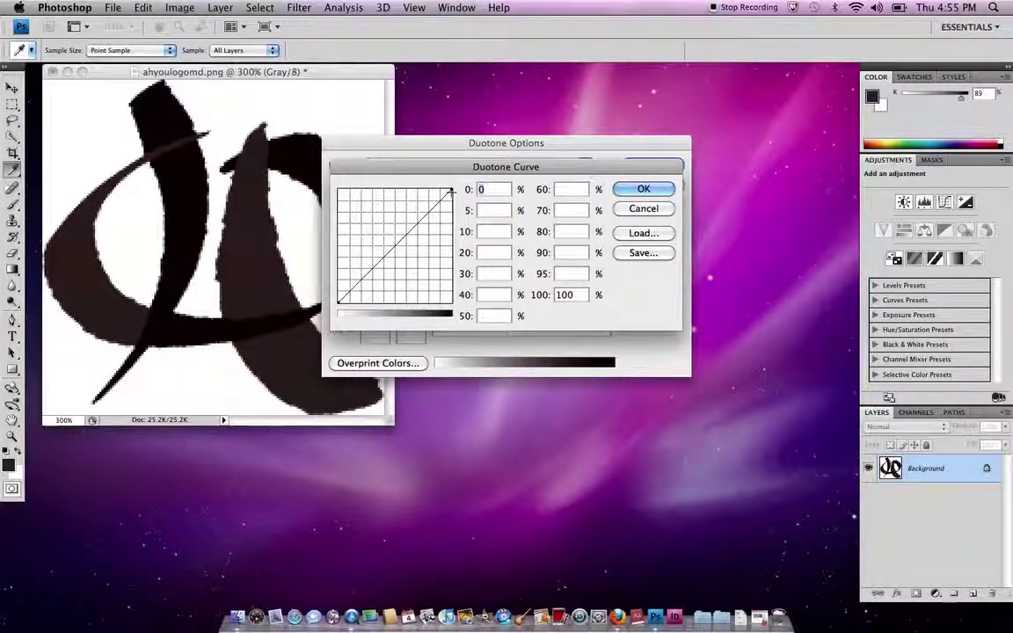
mouse_move(454, 201)
mouse_down()
mouse_move(453, 234)
mouse_move(454, 188)
mouse_up()
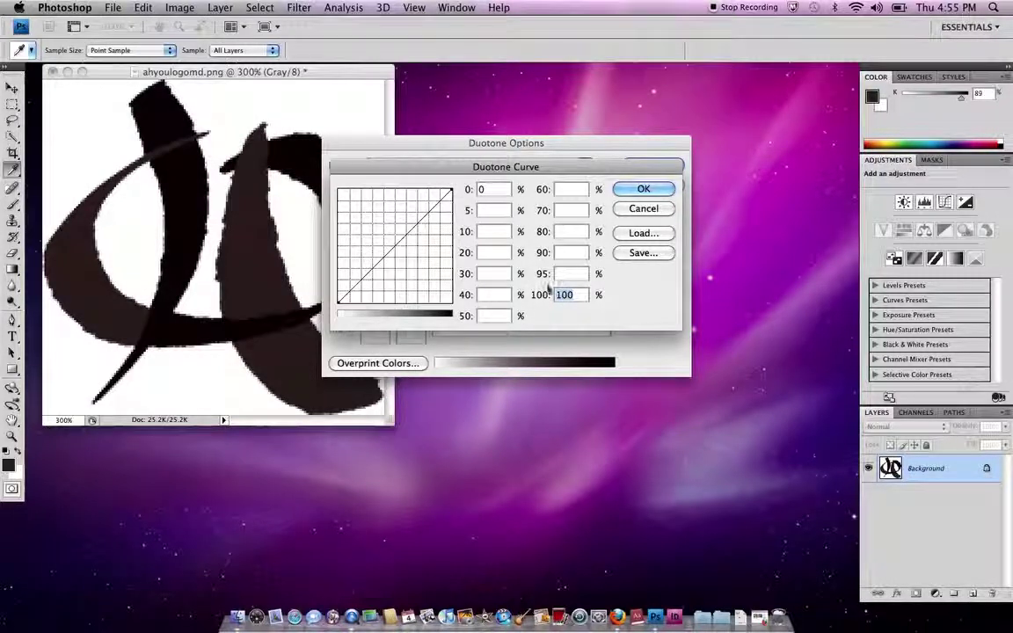
drag(453, 189, 453, 191)
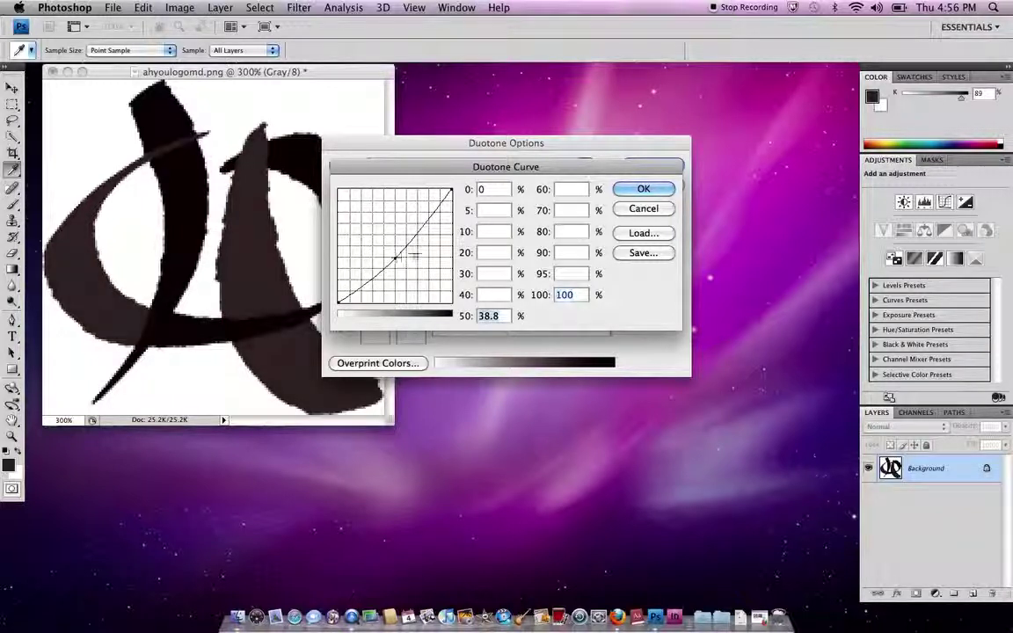
drag(396, 258, 396, 257)
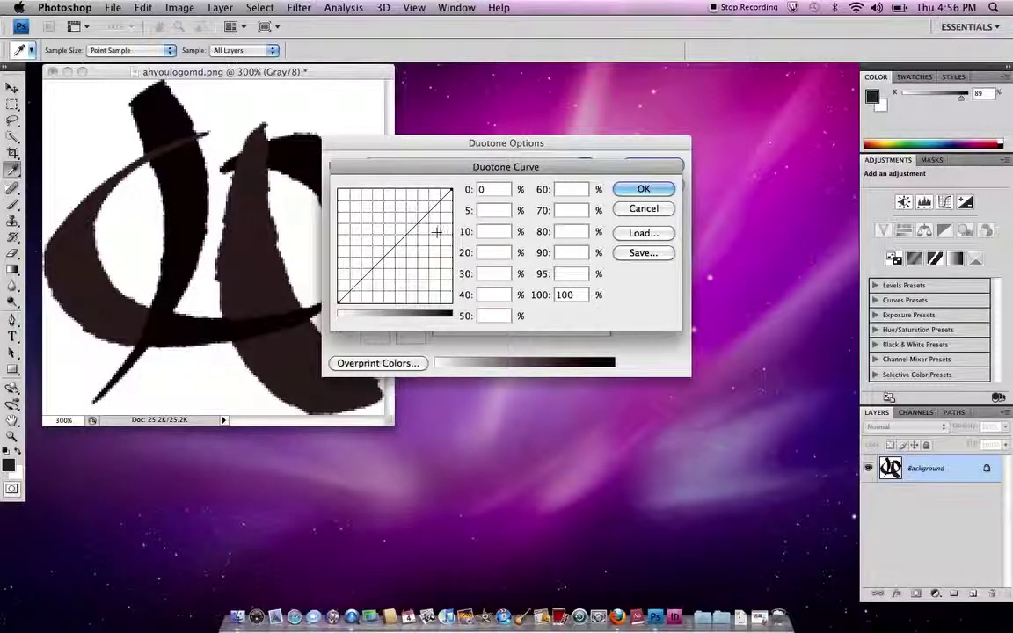
drag(412, 232, 406, 153)
drag(394, 247, 395, 262)
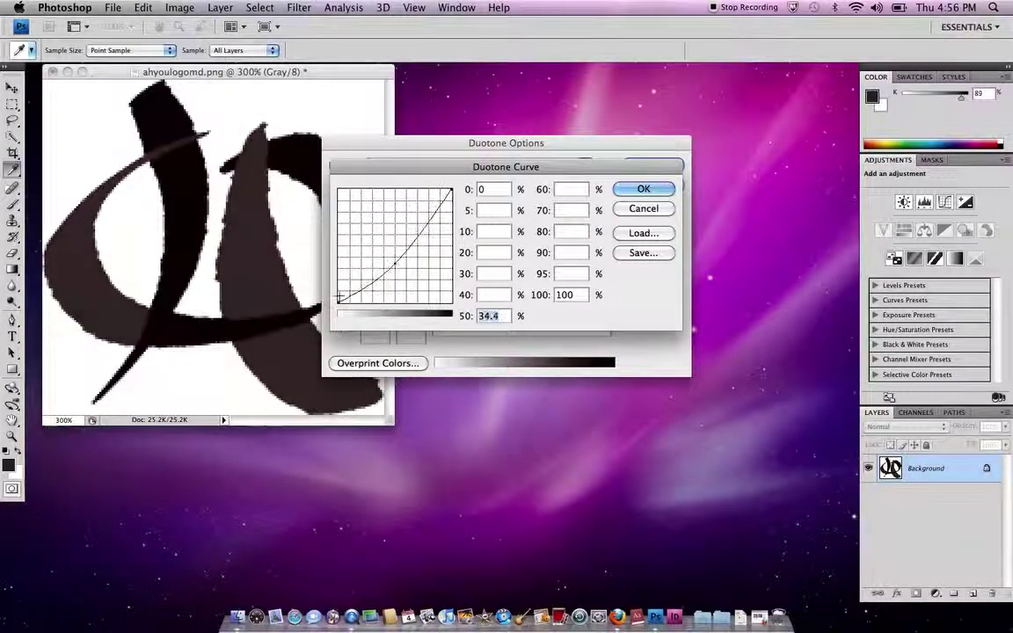
drag(339, 297, 340, 228)
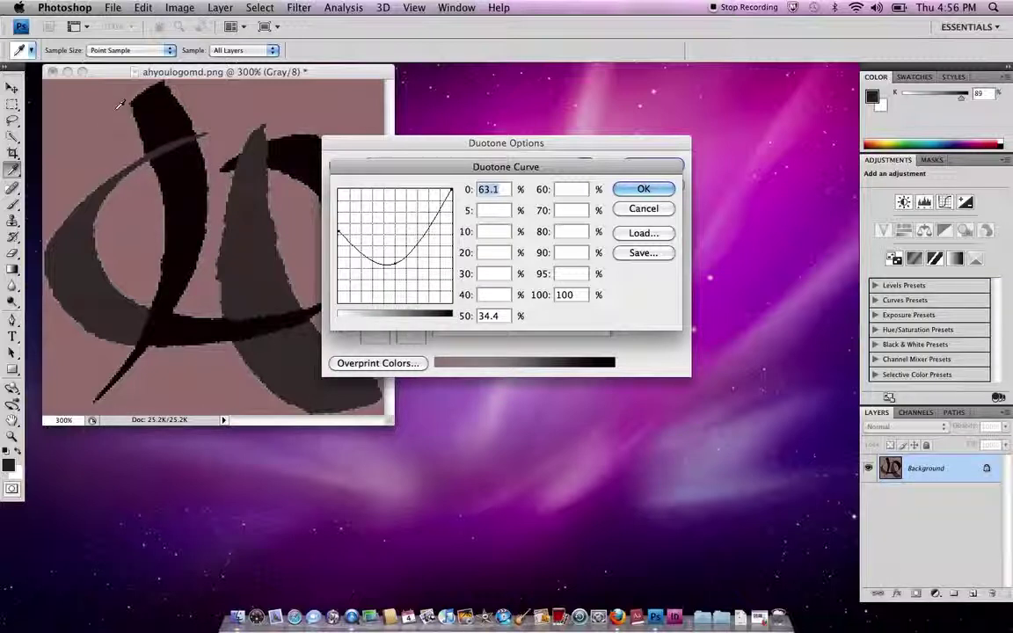
drag(338, 229, 342, 302)
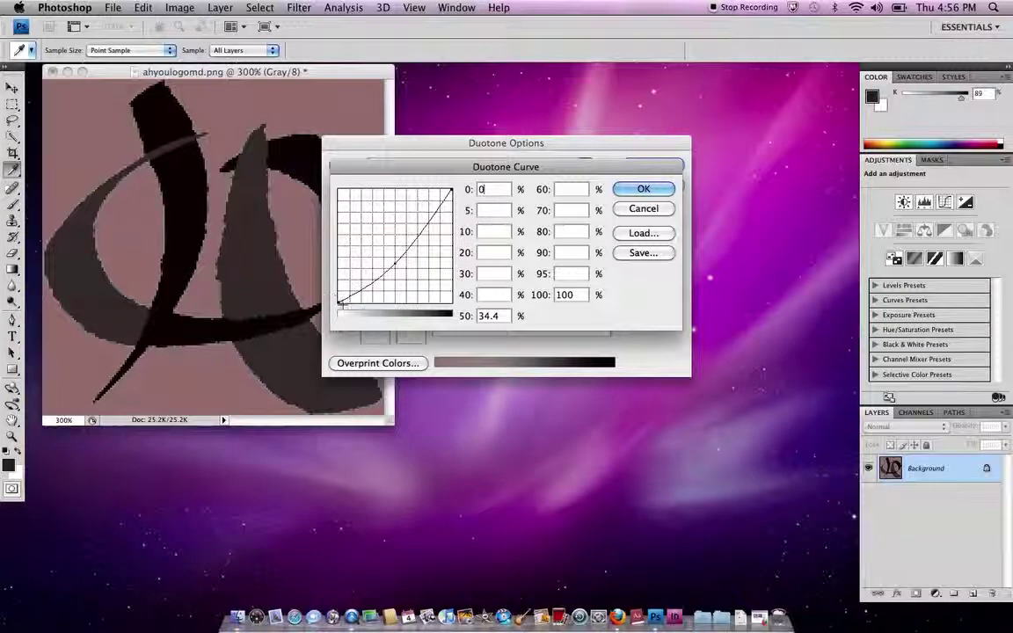
drag(449, 190, 445, 199)
drag(403, 259, 396, 266)
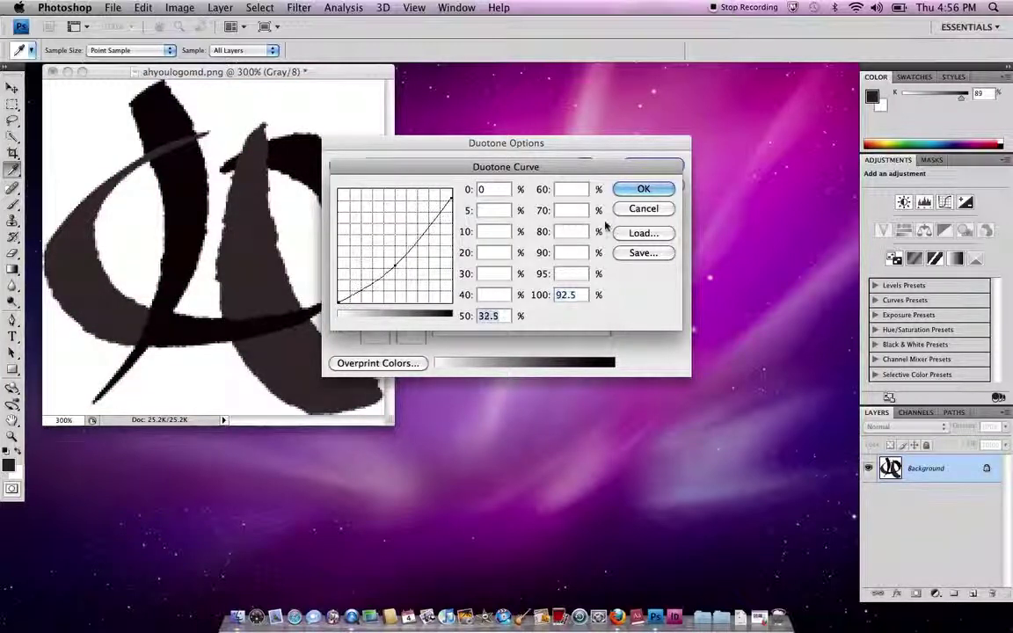
click(644, 189)
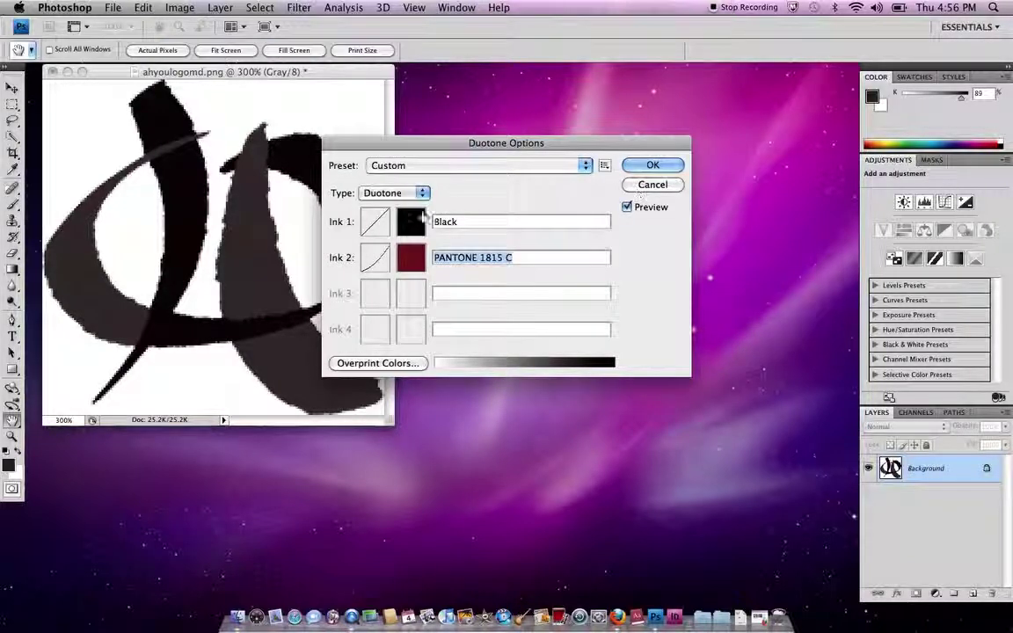
- Reshape the Black ink curve to 21.9% at 50% and 73.8% at 100%, then apply the duotone
click(378, 225)
mouse_move(452, 188)
mouse_down()
mouse_move(452, 236)
mouse_move(451, 220)
mouse_up()
drag(406, 254, 458, 314)
drag(395, 261, 396, 278)
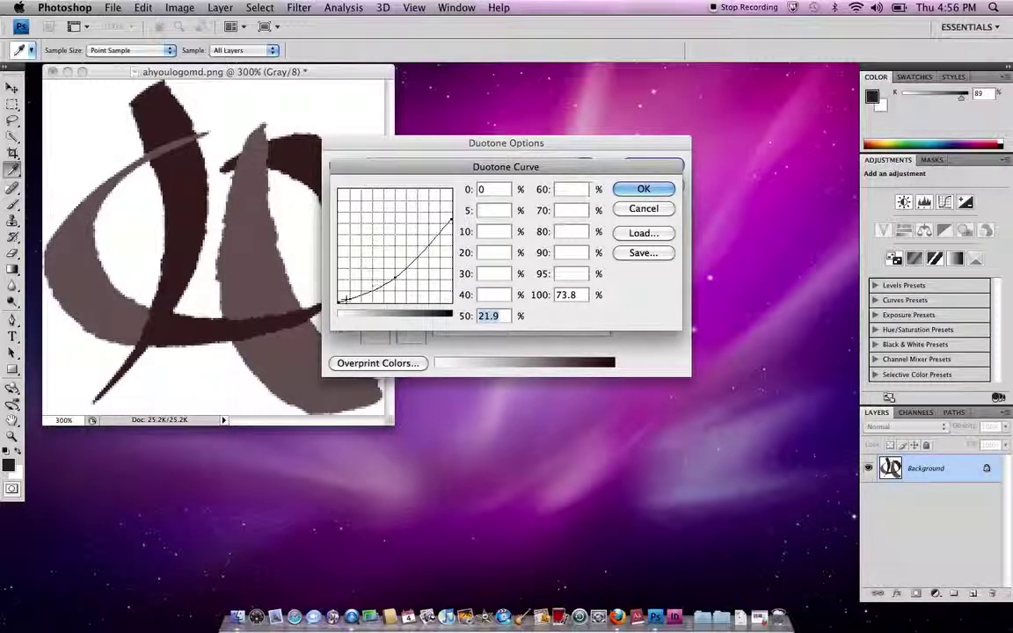
mouse_move(338, 301)
mouse_down()
mouse_move(337, 215)
mouse_move(339, 301)
mouse_up()
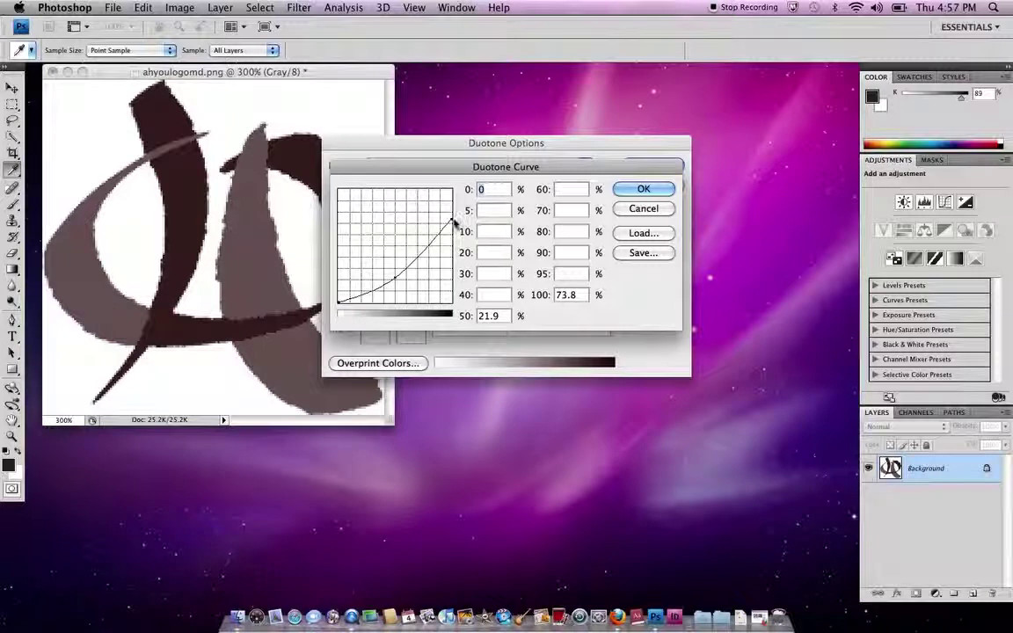
click(626, 192)
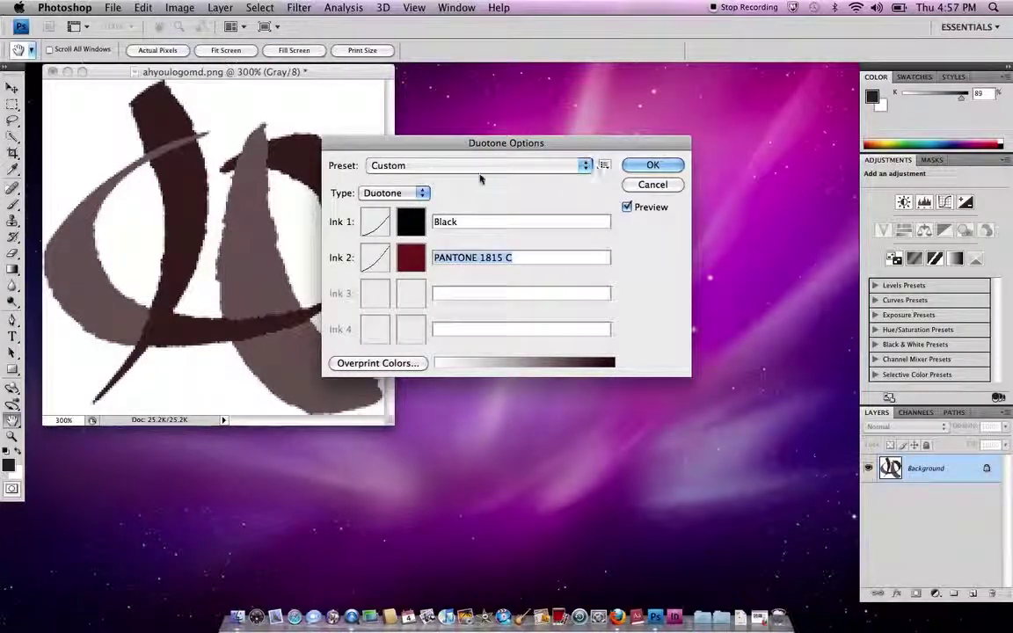
click(653, 167)
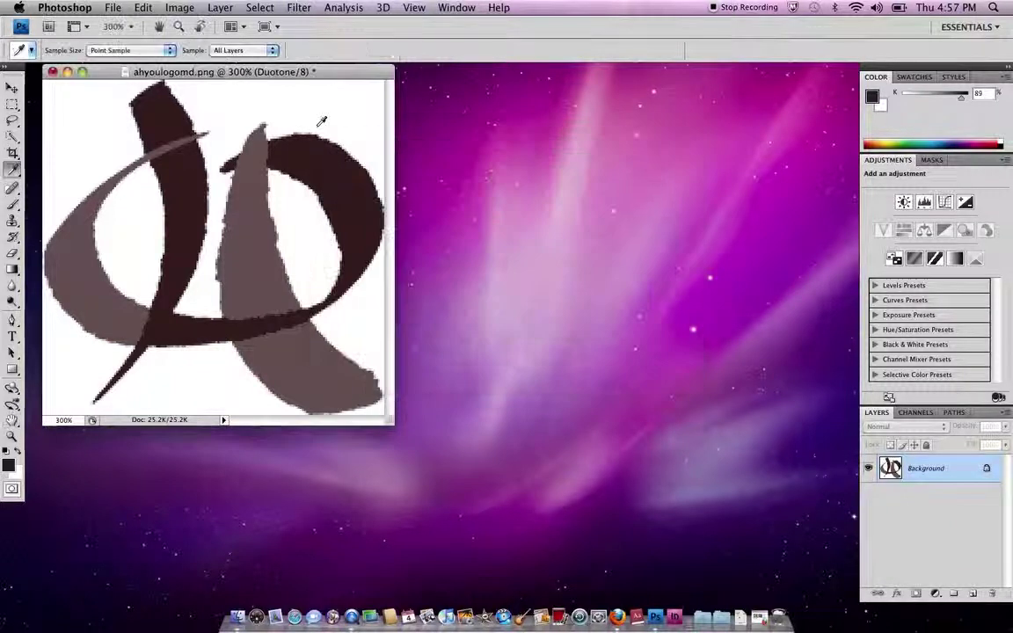
- Save the logo as ahyoulogomd.eps in Photoshop EPS format on Macintosh HD
click(113, 9)
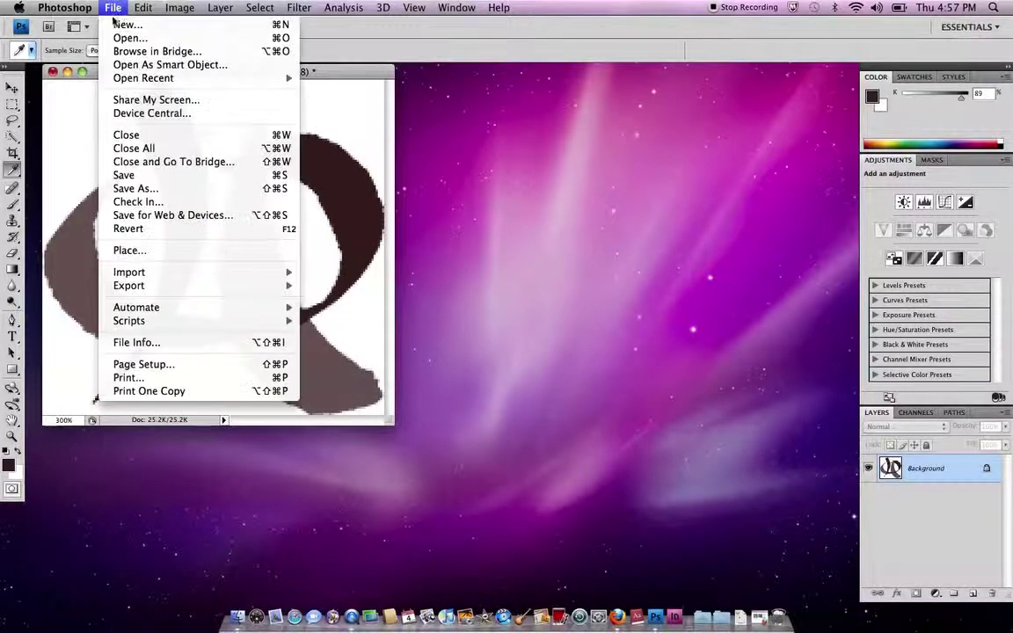
click(148, 190)
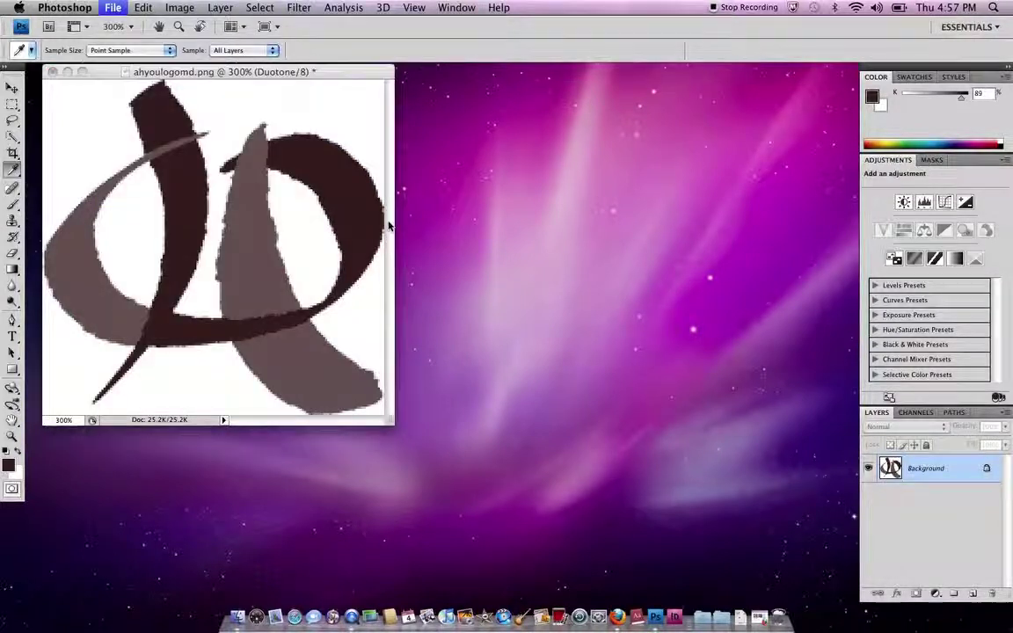
click(470, 197)
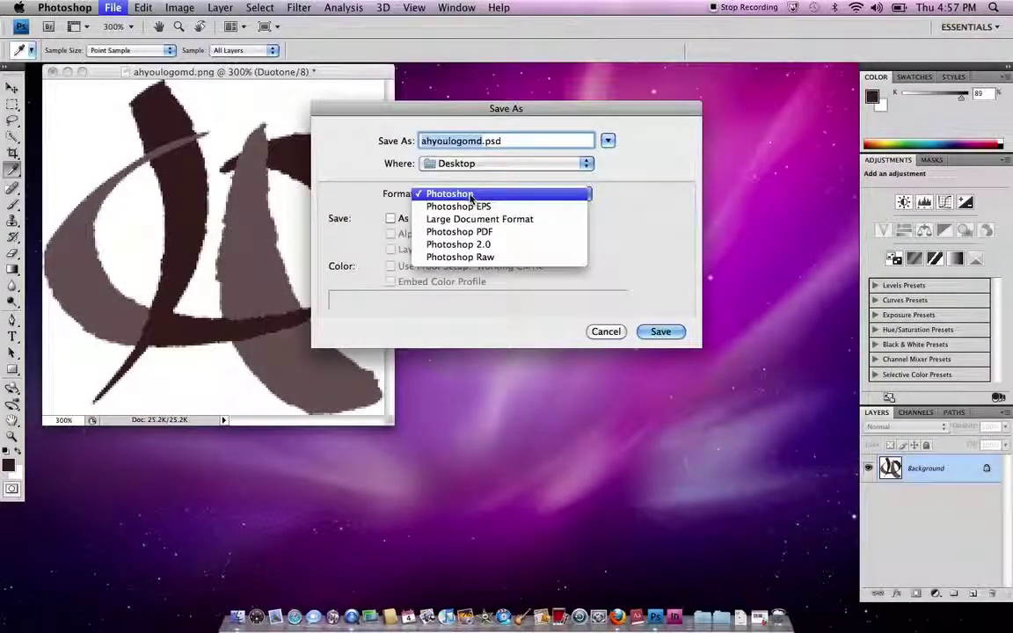
click(470, 207)
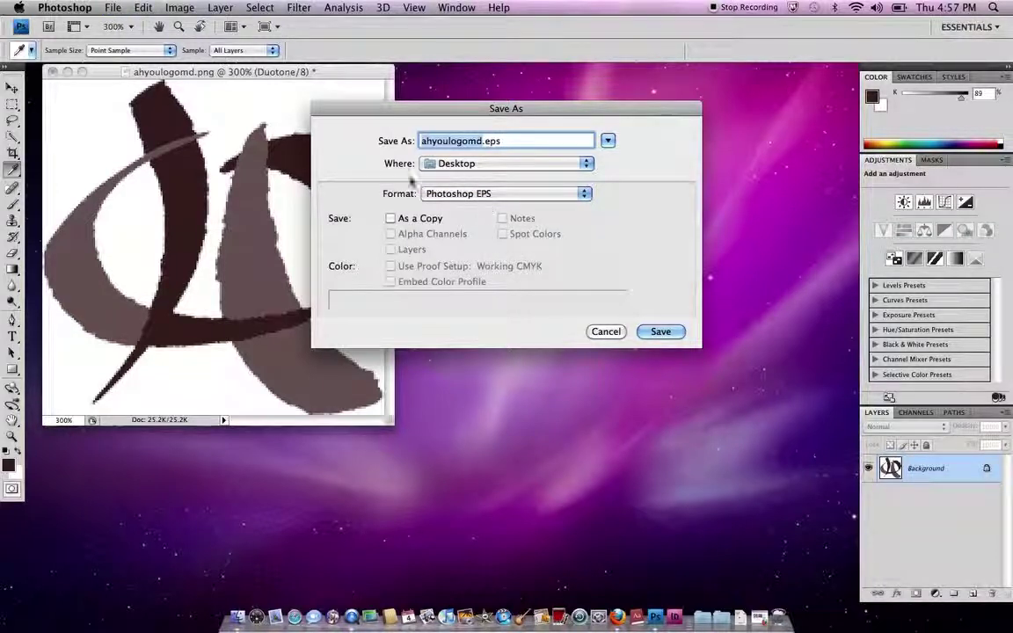
click(426, 164)
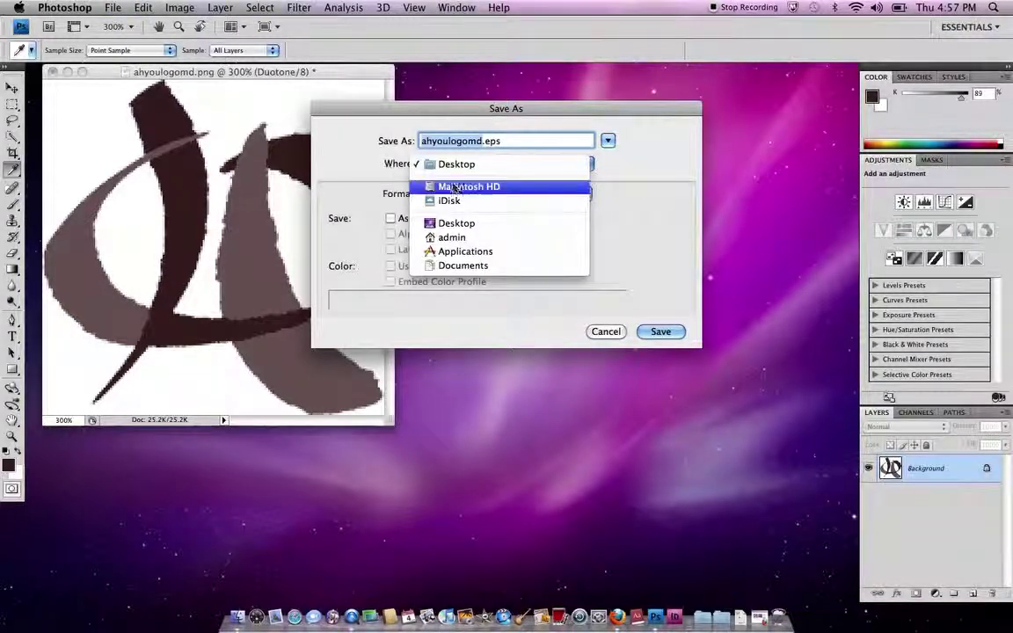
click(455, 187)
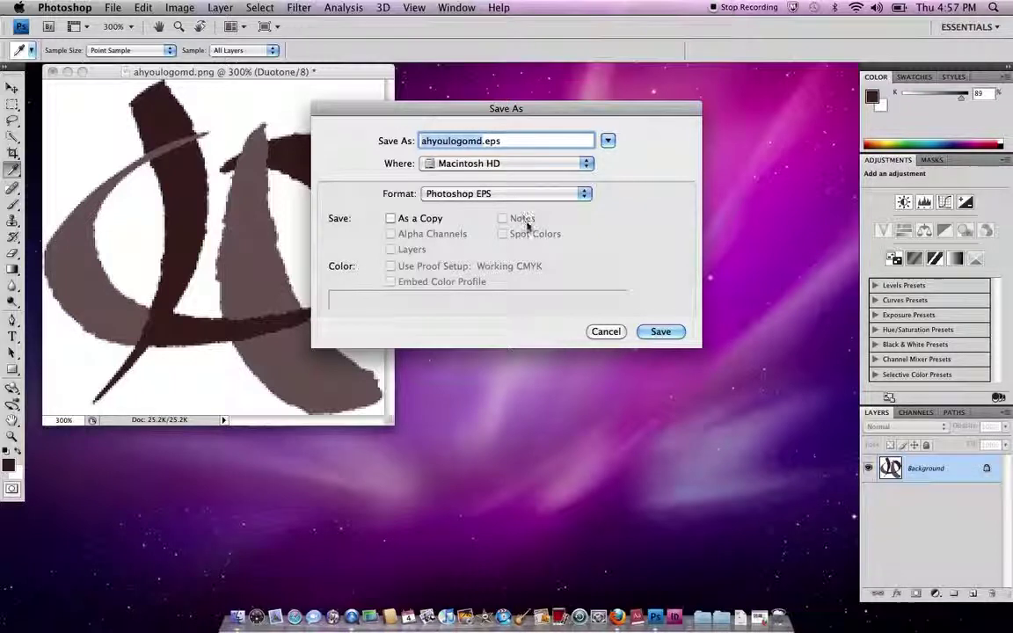
click(607, 142)
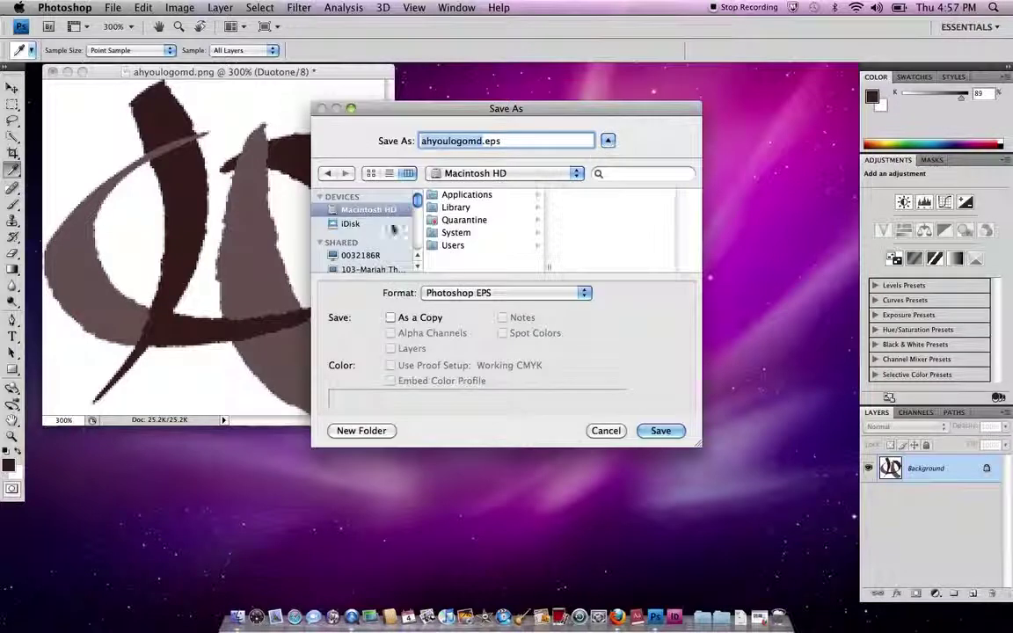
click(607, 140)
click(661, 332)
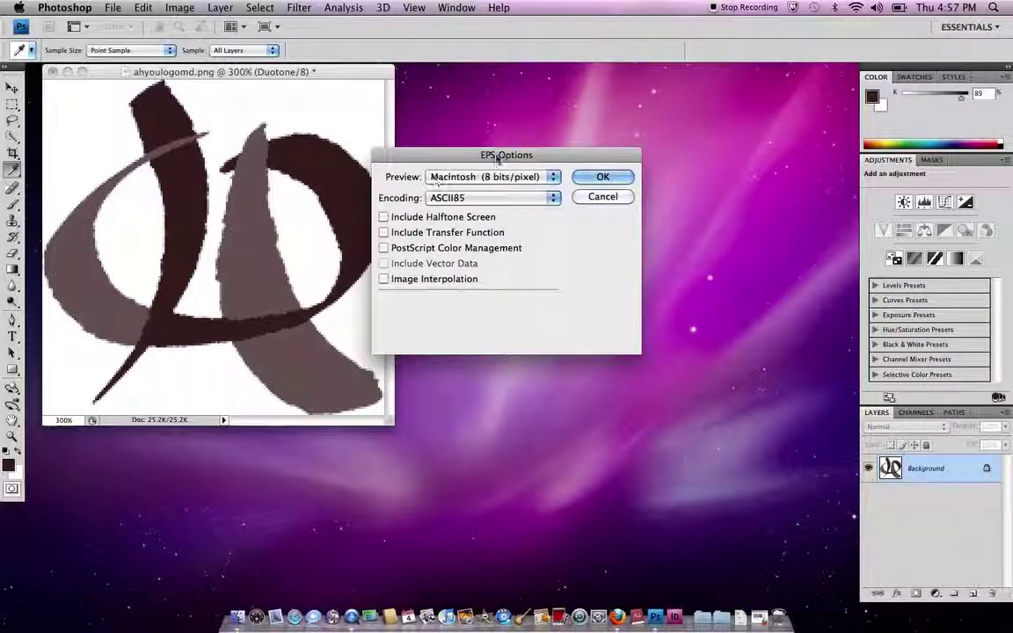
- Accept the default EPS options (Macintosh 8 bits/pixel preview, ASCII85 encoding) to finish saving
click(599, 179)
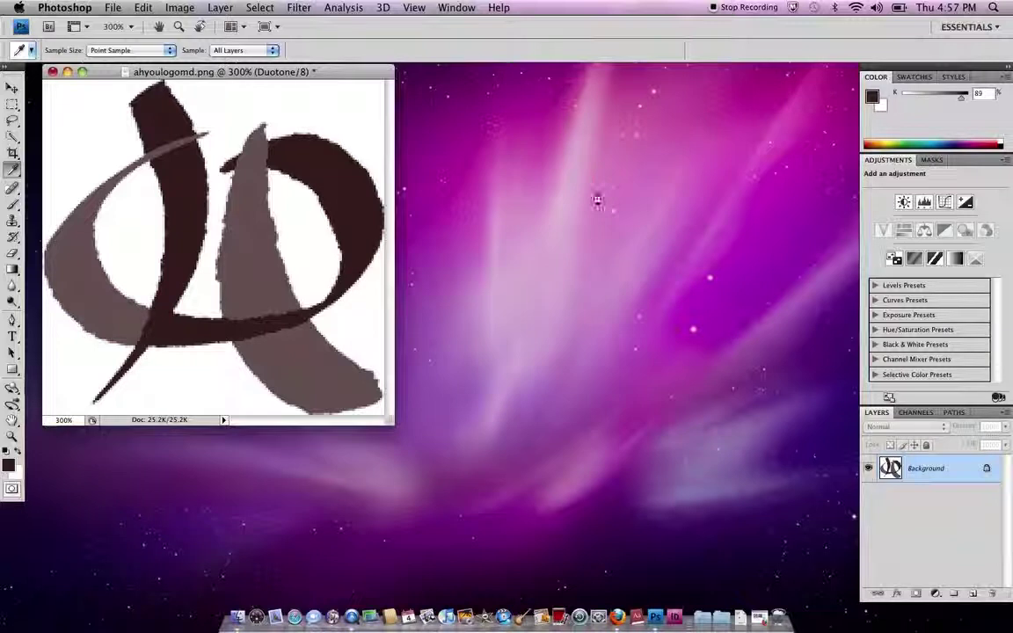